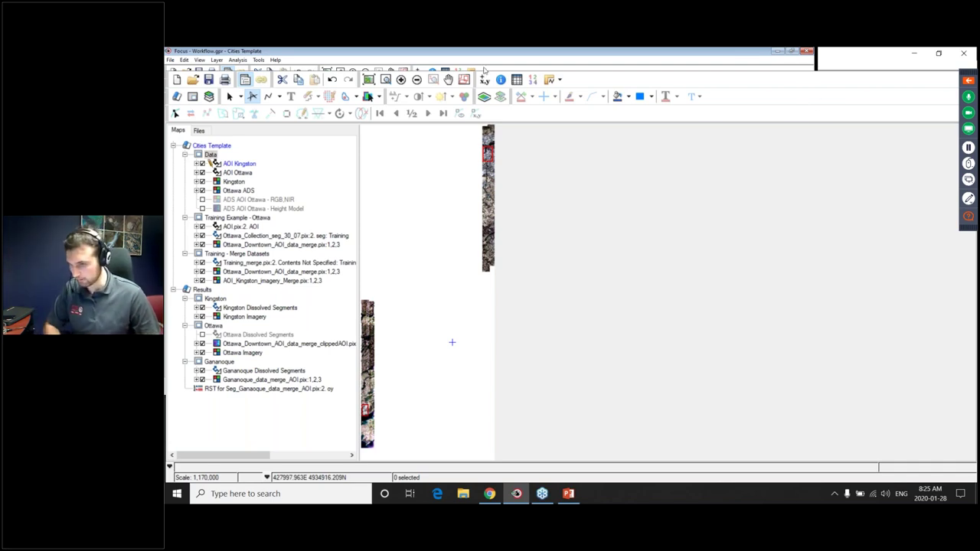
Zoom in on the Ottawa area of interest to inspect its imagery in the Data map.
{"action": "left_click", "coordinate": [385, 80]}
{"action": "left_click_drag", "start_coordinate": [474, 142], "coordinate": [499, 174]}
{"action": "left_click", "coordinate": [880, 262]}
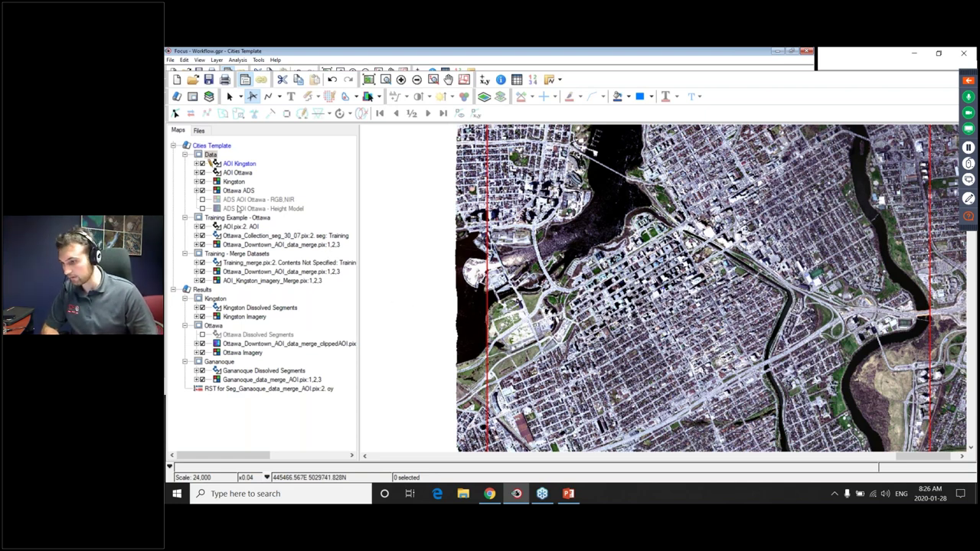
Show an overview of the Kingston image layer in the Data map.
{"action": "left_click", "coordinate": [232, 182]}
{"action": "right_click", "coordinate": [232, 184]}
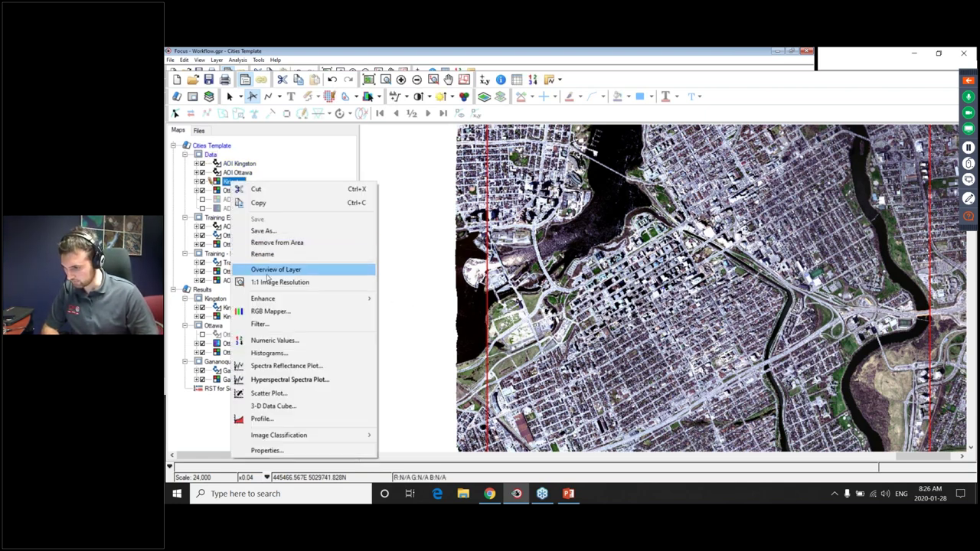
{"action": "left_click", "coordinate": [273, 270]}
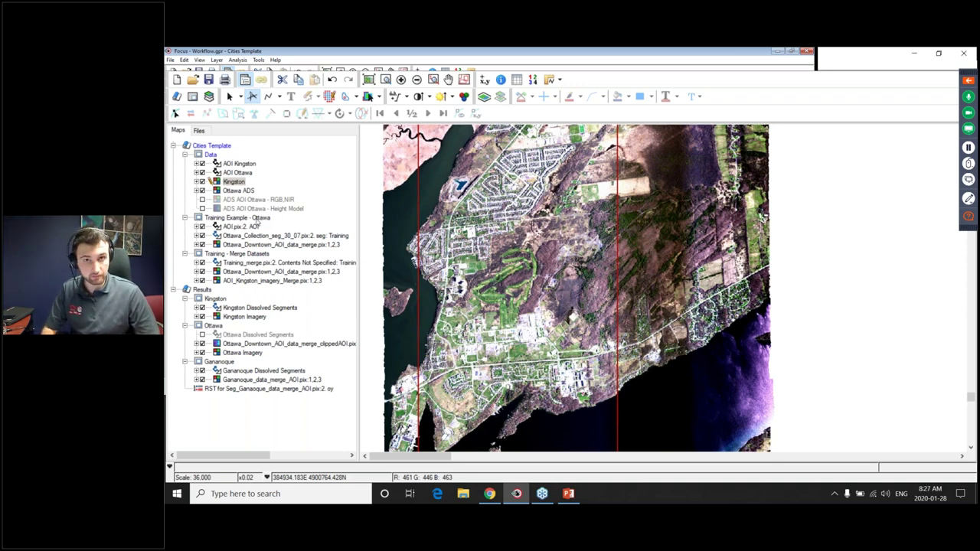
Display the Training Example - Ottawa map and toggle its Ottawa_Collection_seg_30_07.pix training layer off and on.
{"action": "left_click", "coordinate": [257, 220]}
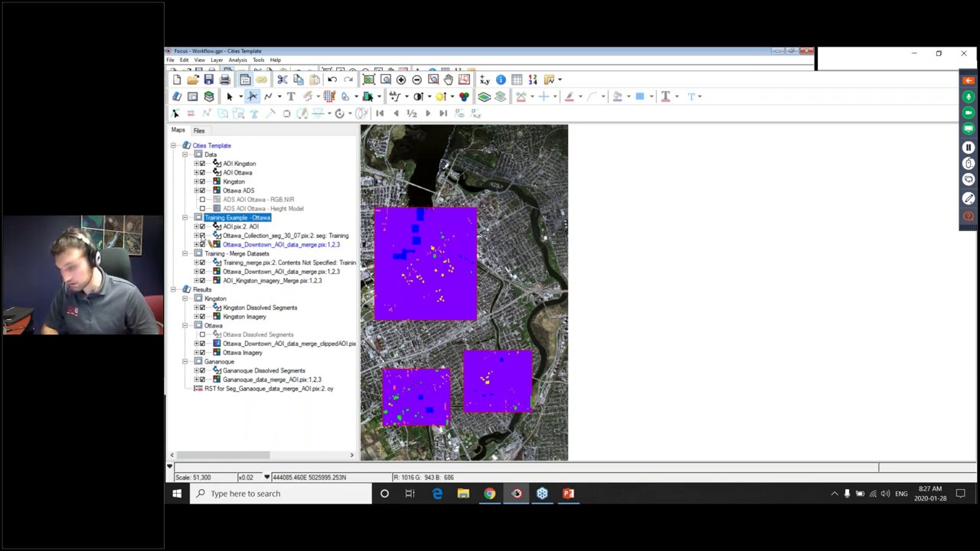
{"action": "left_click", "coordinate": [202, 236]}
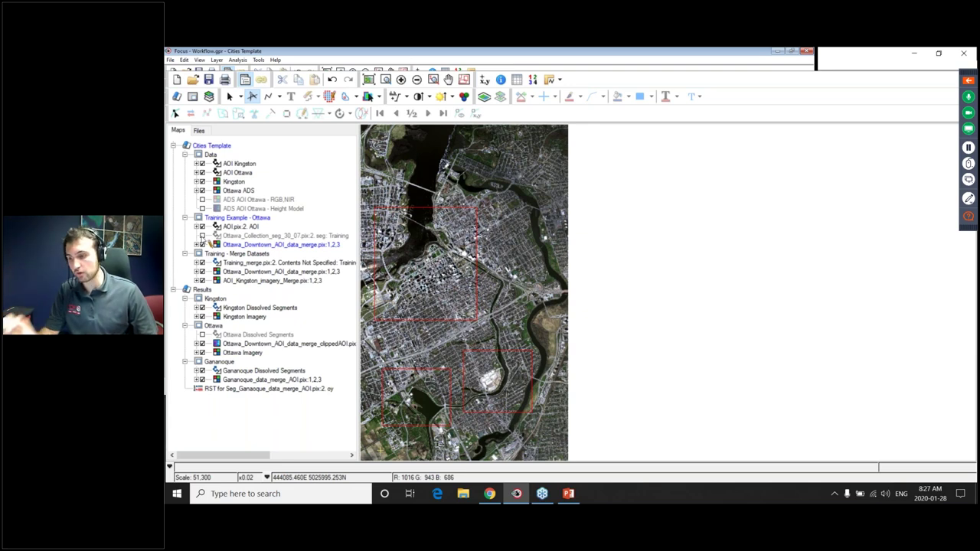
{"action": "left_click", "coordinate": [203, 237]}
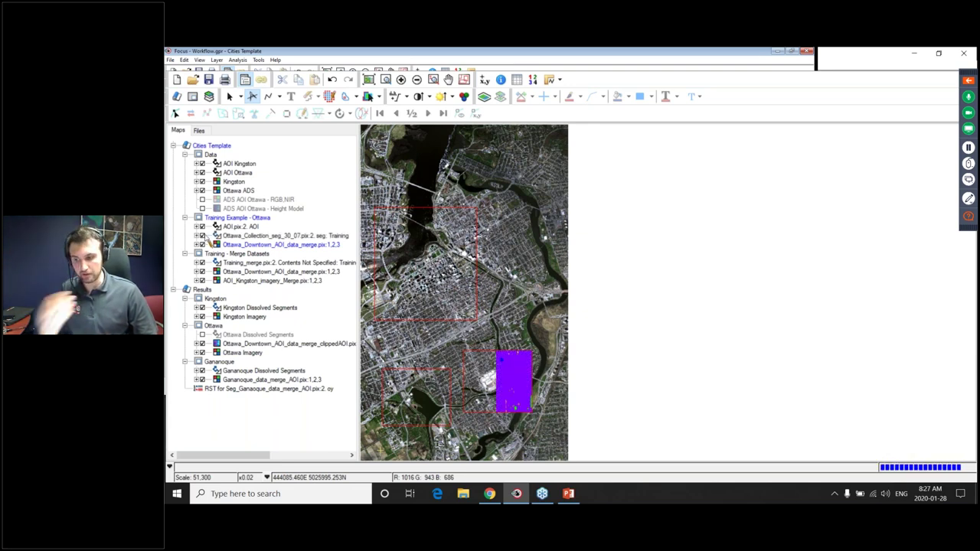
Open Object Analyst and set the operation to Attribute Calculation.
{"action": "left_click", "coordinate": [237, 59]}
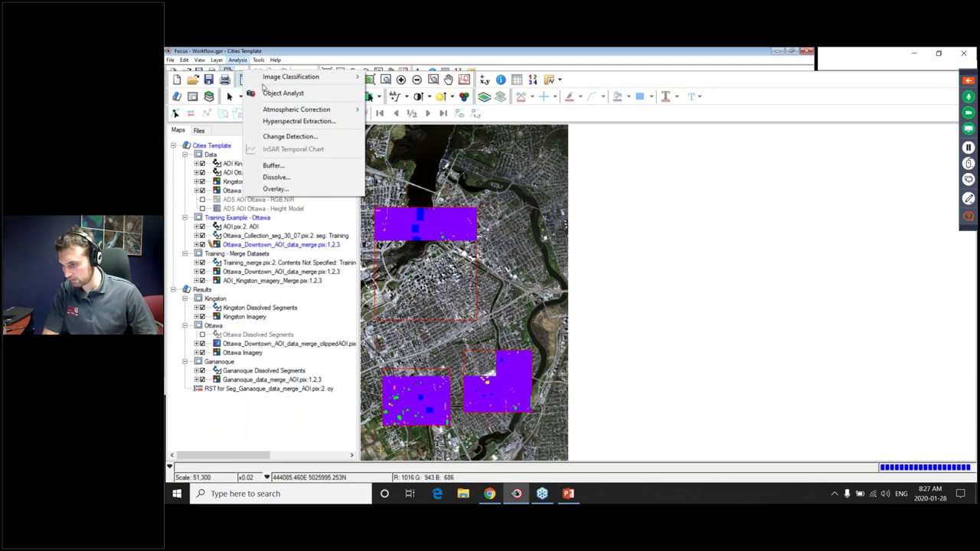
{"action": "left_click", "coordinate": [268, 93]}
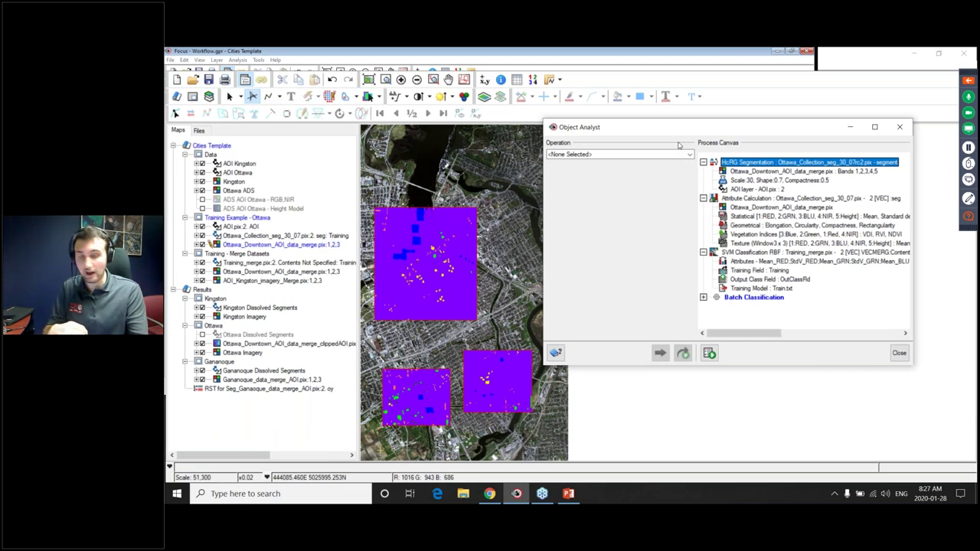
{"action": "left_click", "coordinate": [661, 156]}
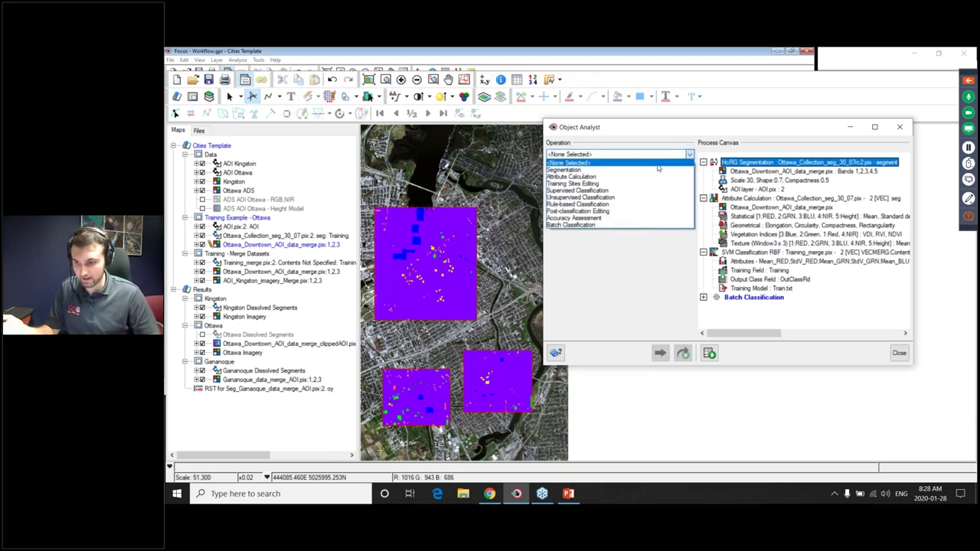
{"action": "left_click", "coordinate": [658, 177]}
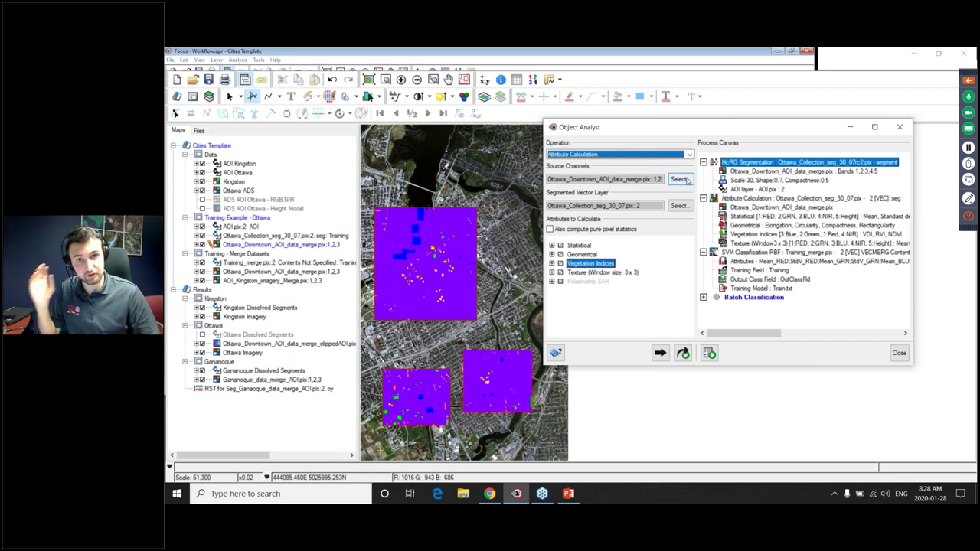
Review the layer selections for the source channels and the segmented vector layer of the attribute calculation.
{"action": "left_click", "coordinate": [687, 179]}
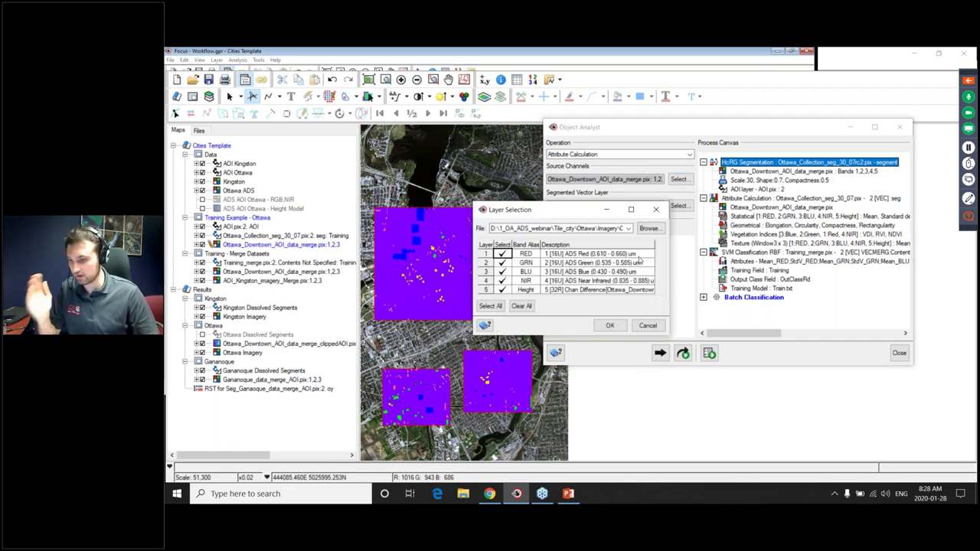
{"action": "left_click", "coordinate": [611, 326]}
{"action": "left_click", "coordinate": [678, 206]}
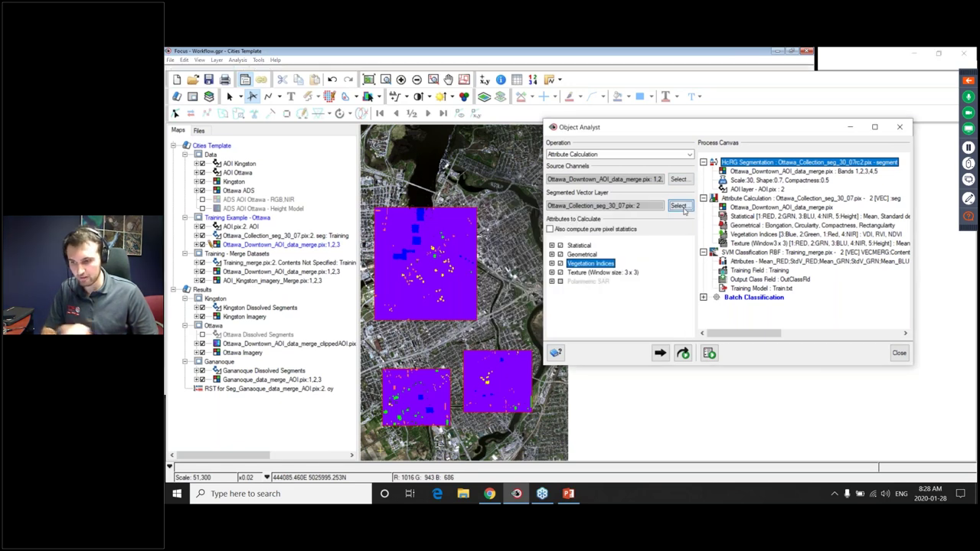
{"action": "left_click", "coordinate": [596, 326]}
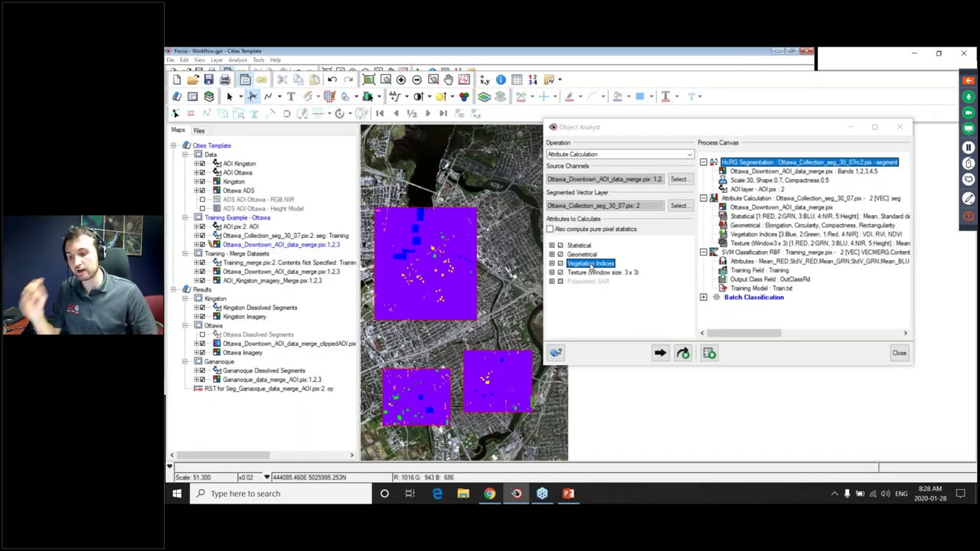
Assign the vegetation indices' spectral bands: Blue to ADS Blue (3), Green to ADS Green (2), Red to ADS Red (1), NIR to ADS Near Infrared (4).
{"action": "right_click", "coordinate": [605, 265]}
{"action": "left_click", "coordinate": [622, 273]}
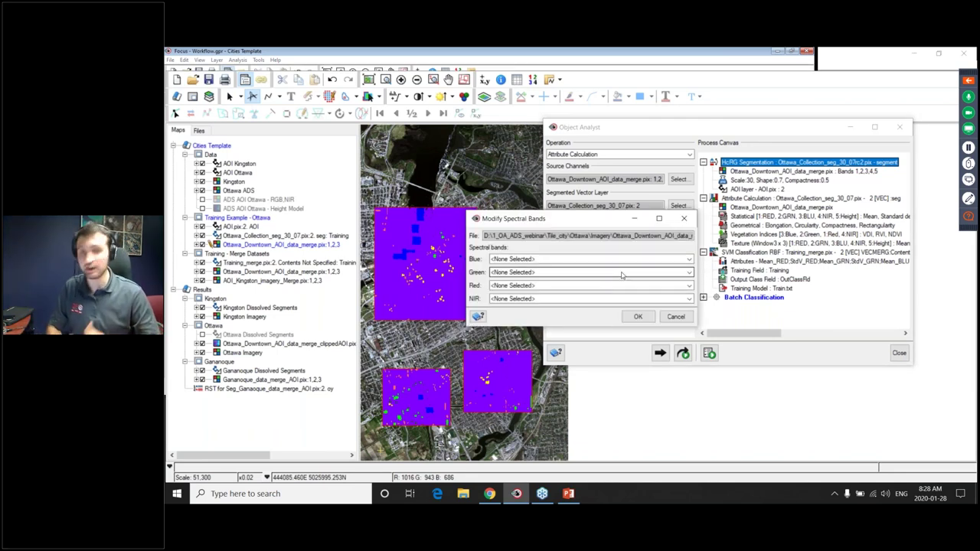
{"action": "left_click", "coordinate": [573, 260]}
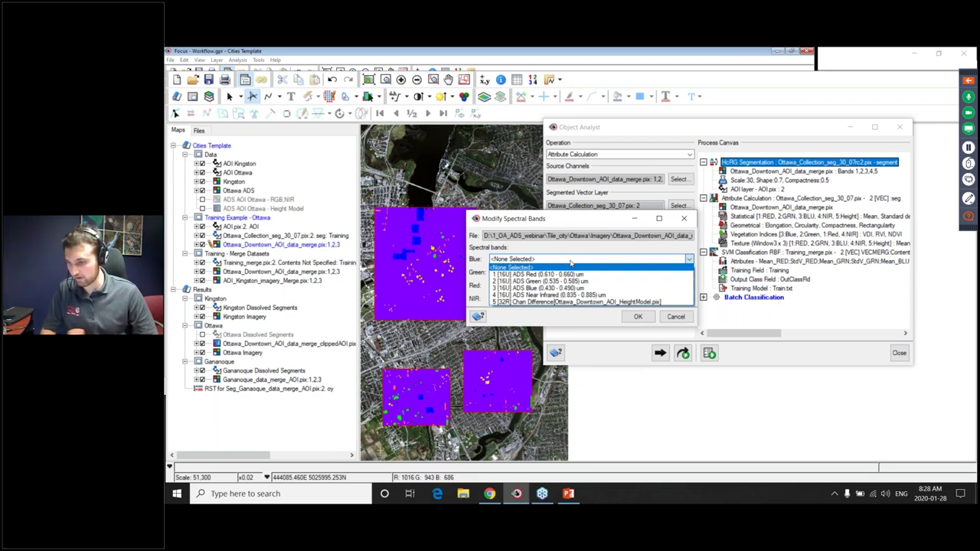
{"action": "left_click", "coordinate": [565, 288]}
{"action": "left_click", "coordinate": [552, 273]}
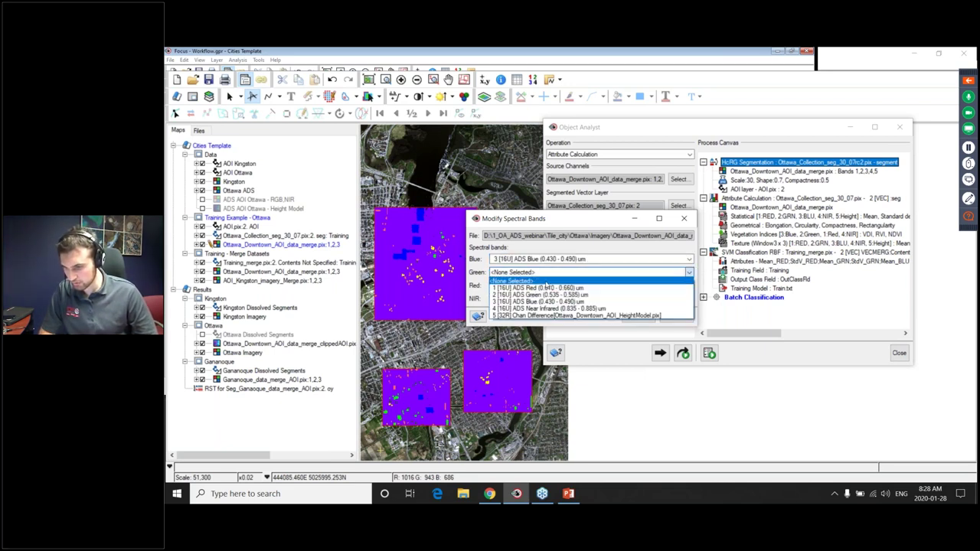
{"action": "left_click", "coordinate": [538, 290]}
{"action": "left_click", "coordinate": [538, 286]}
{"action": "left_click", "coordinate": [536, 301]}
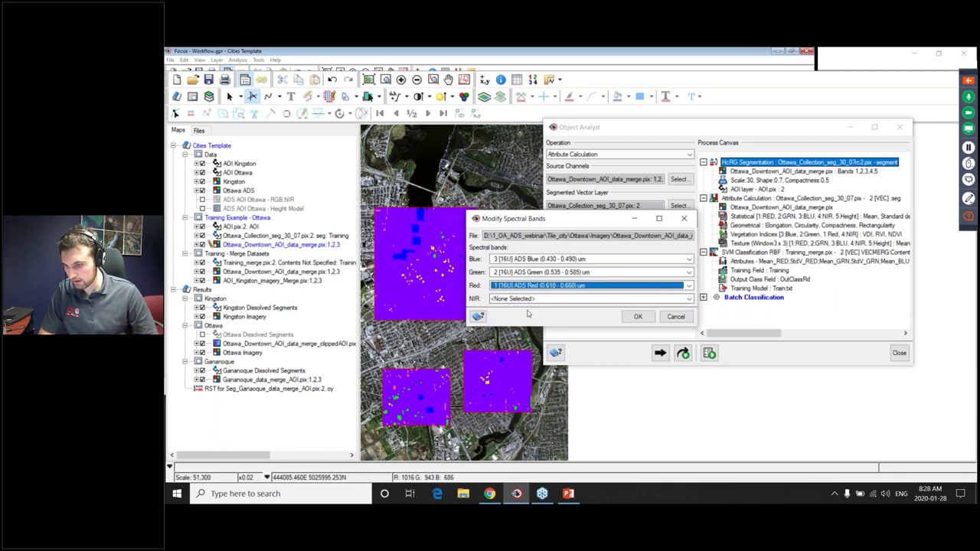
{"action": "left_click", "coordinate": [528, 299]}
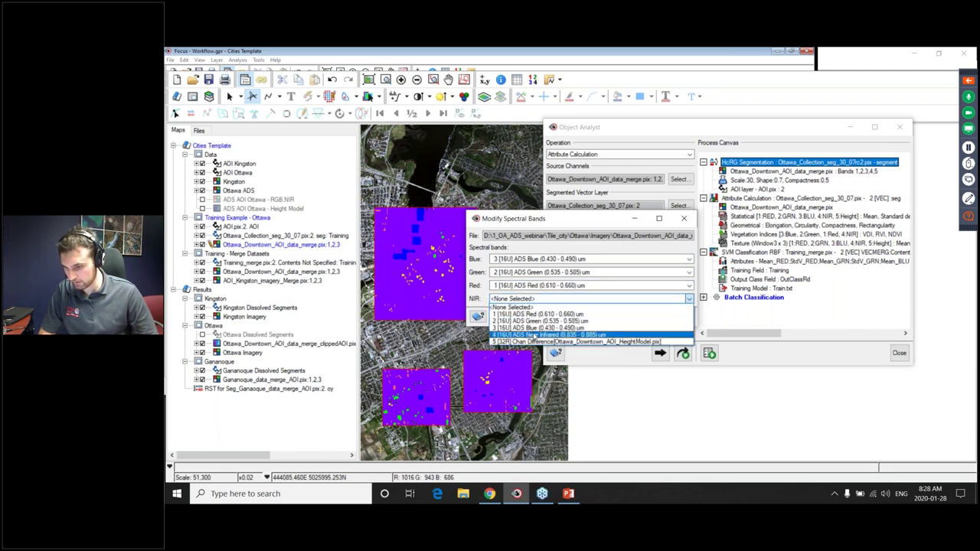
{"action": "left_click", "coordinate": [536, 335]}
{"action": "left_click", "coordinate": [638, 317]}
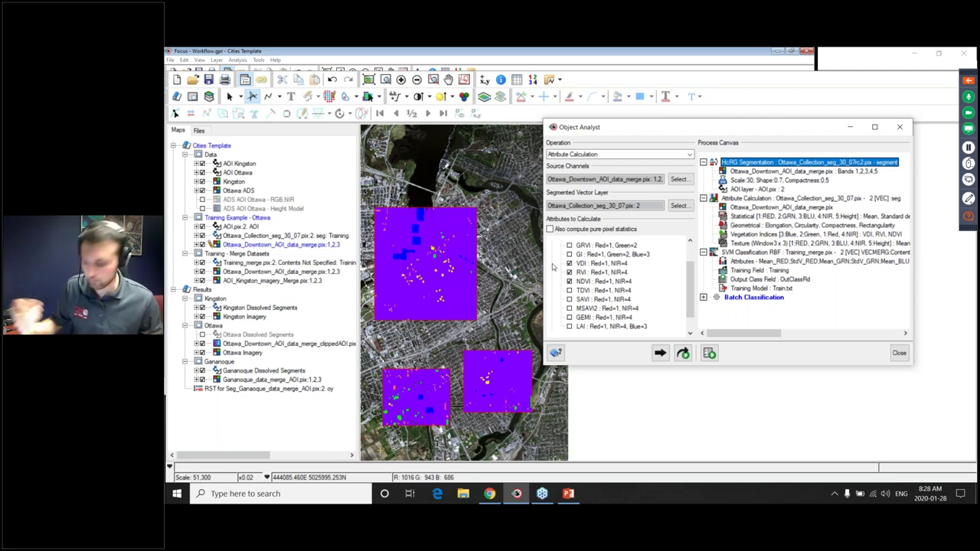
Review the list of vegetation indices available for the attribute calculation, then collapse it.
{"action": "left_click", "coordinate": [553, 267]}
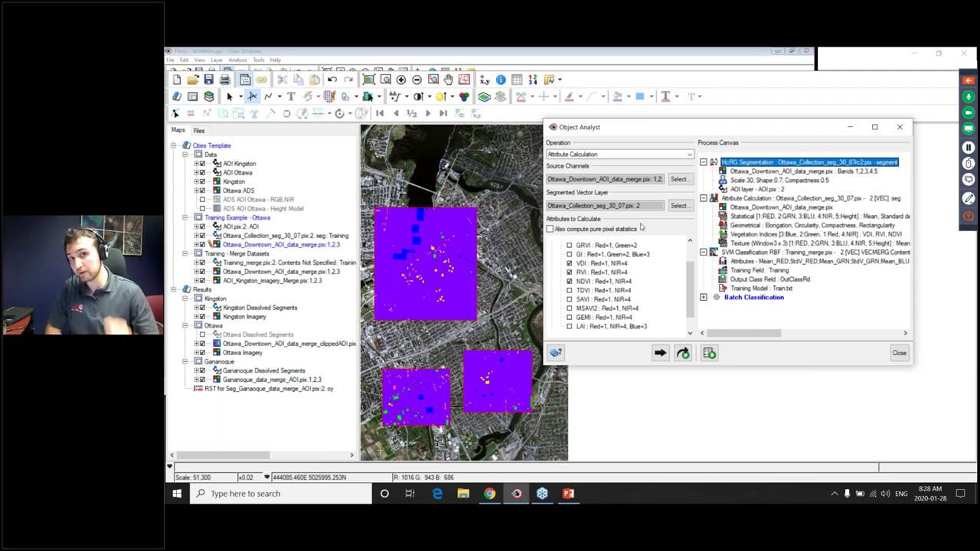
{"action": "scroll", "coordinate": [589, 268], "scroll_direction": "up", "scroll_amount": 2}
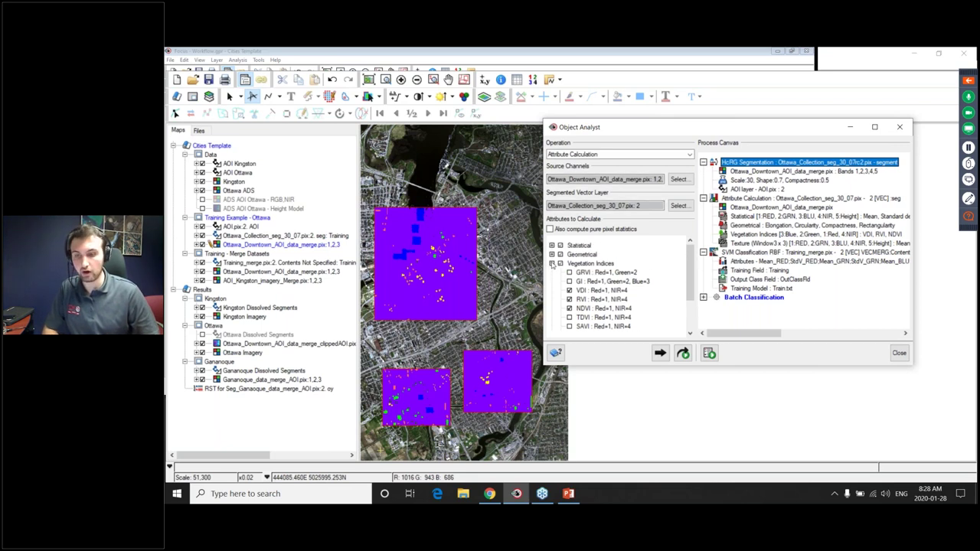
{"action": "left_click", "coordinate": [551, 264]}
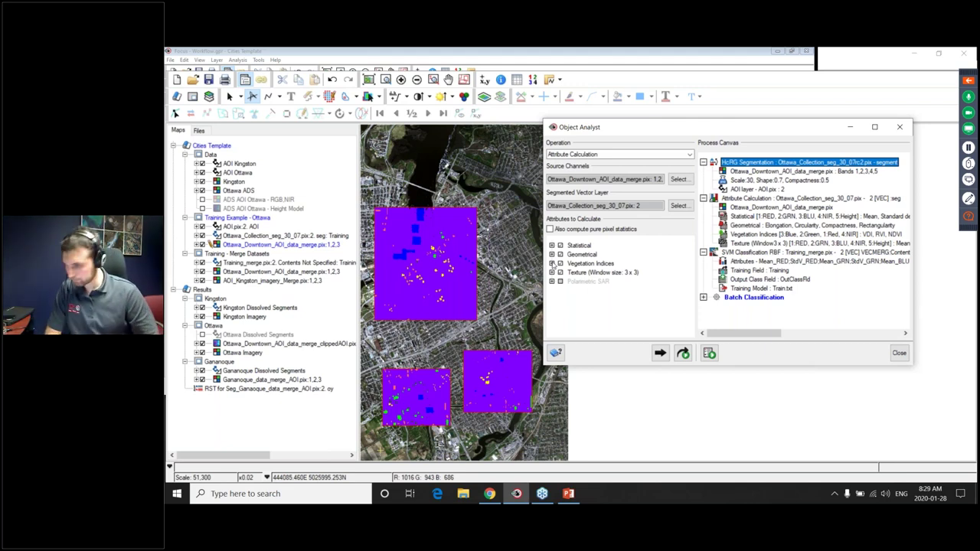
Display the Training - Merge Datasets map, close Object Analyst and zoom in on the Kingston training samples.
{"action": "left_click", "coordinate": [230, 255]}
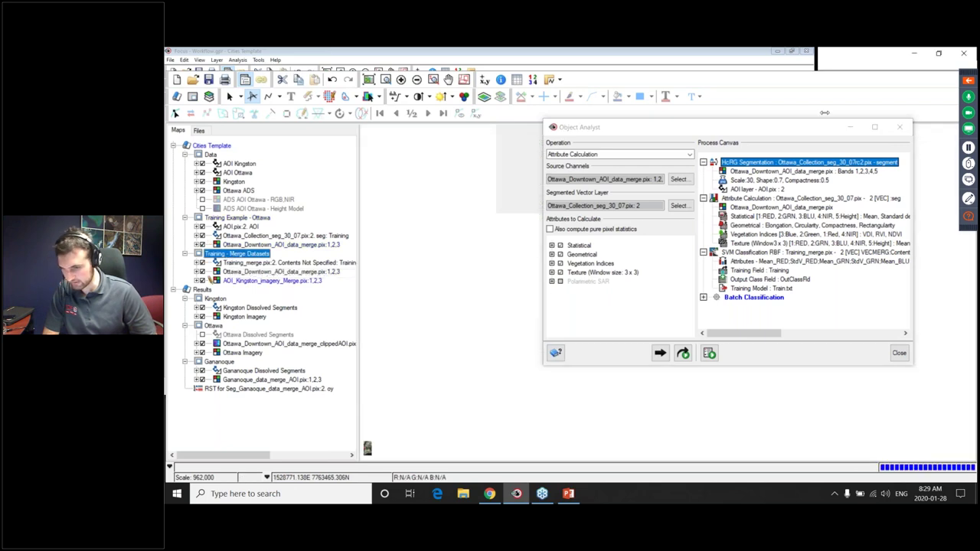
{"action": "left_click", "coordinate": [901, 127]}
{"action": "left_click", "coordinate": [385, 80]}
{"action": "left_click_drag", "start_coordinate": [366, 455], "coordinate": [366, 449]}
{"action": "left_click", "coordinate": [375, 214]}
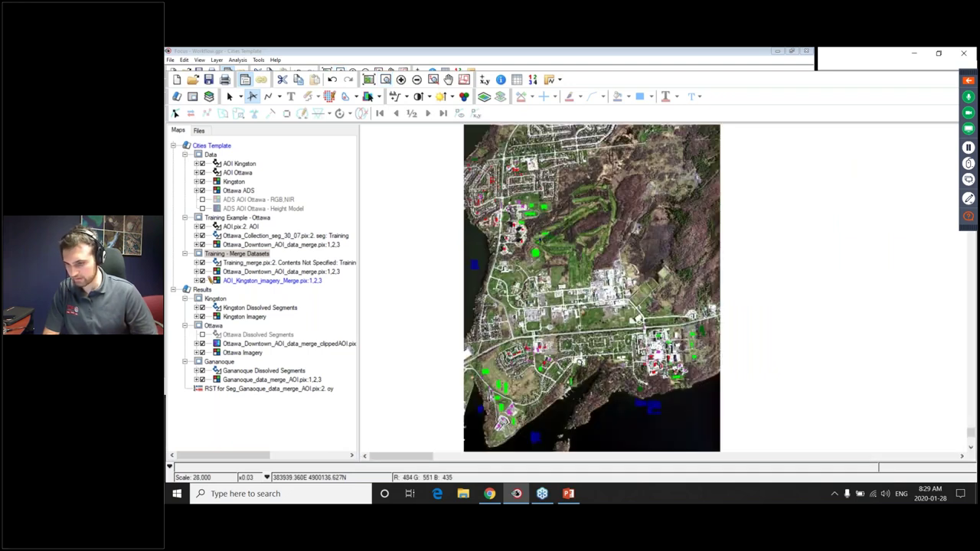
{"action": "left_click", "coordinate": [417, 208]}
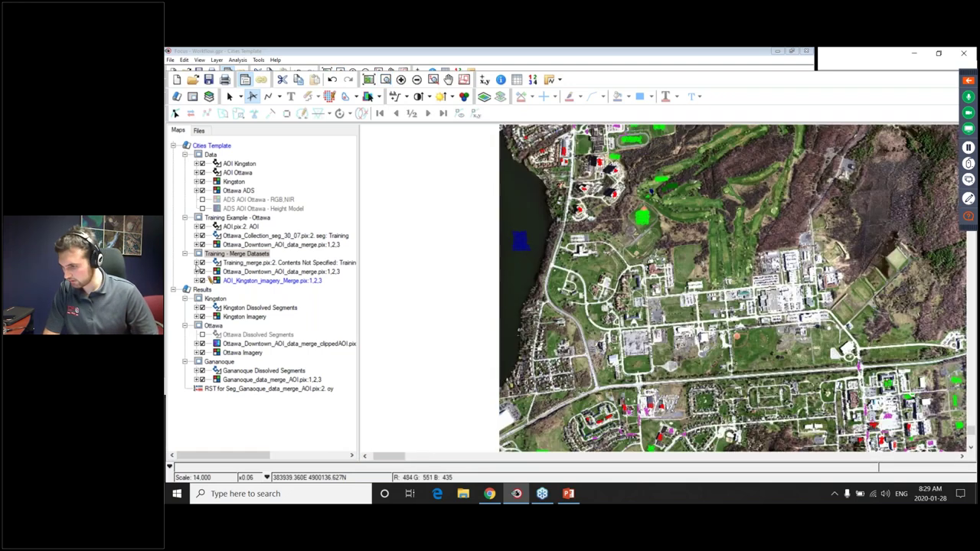
Expand the Training_merge.pix layer to examine its training classes against the full Kingston image, then collapse it.
{"action": "left_click", "coordinate": [197, 263]}
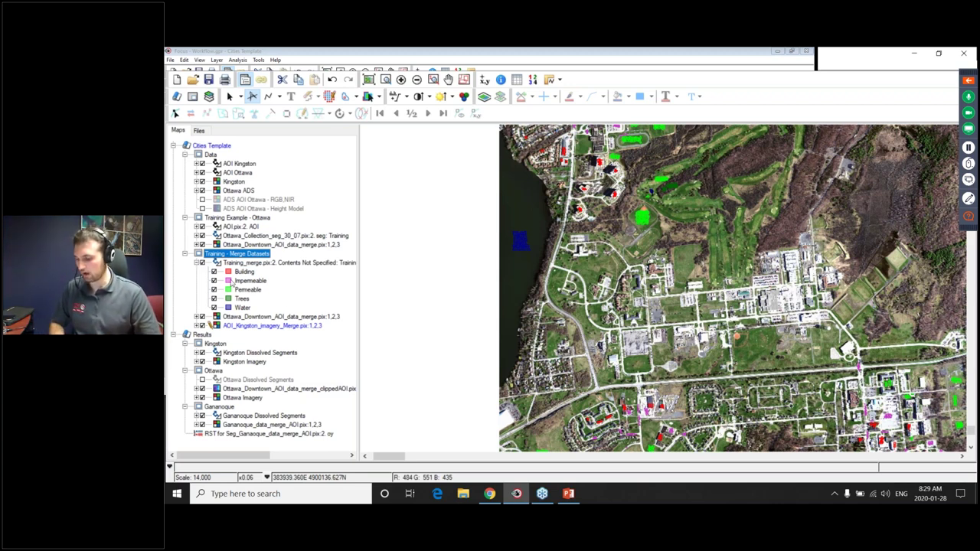
{"action": "left_click", "coordinate": [401, 370]}
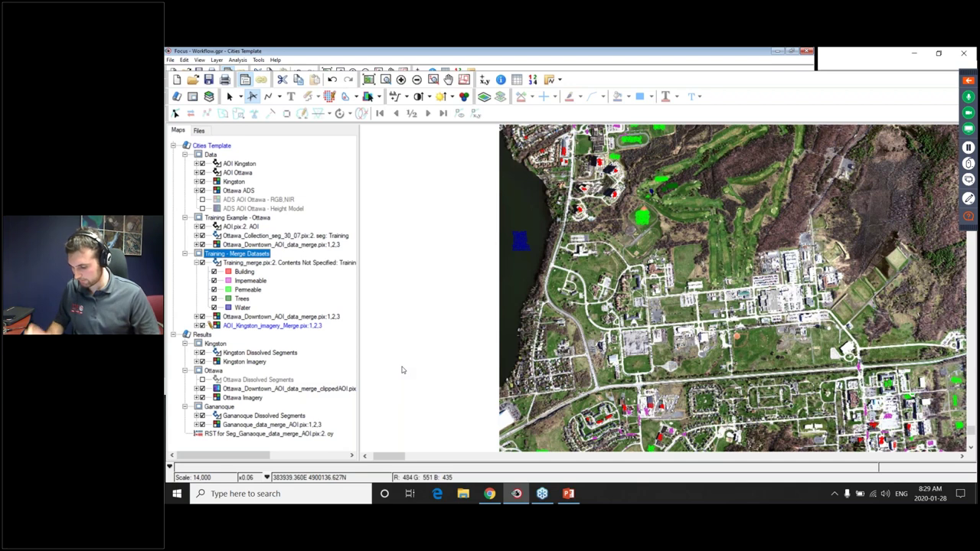
{"action": "scroll", "coordinate": [661, 230], "scroll_direction": "down", "scroll_amount": 1}
{"action": "scroll", "coordinate": [660, 232], "scroll_direction": "down", "scroll_amount": 1}
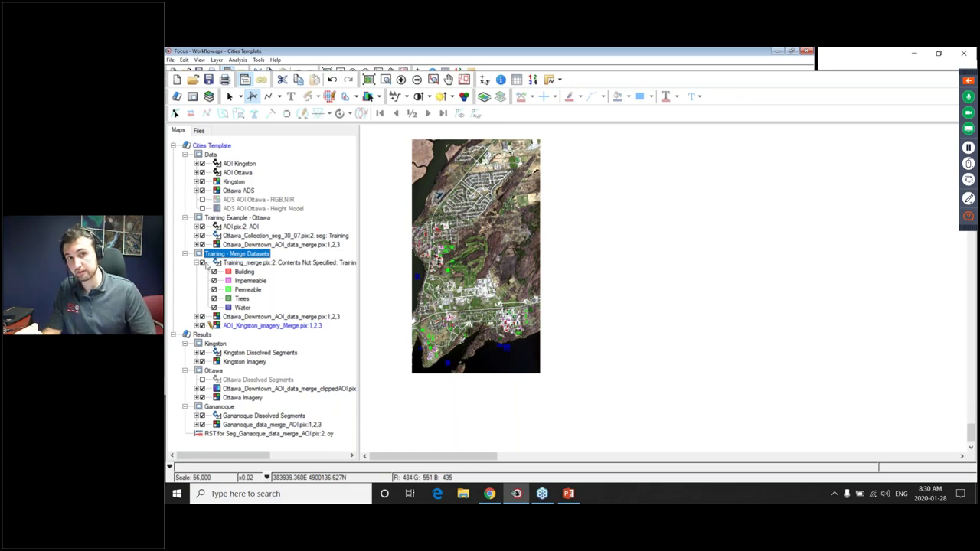
{"action": "left_click", "coordinate": [198, 262]}
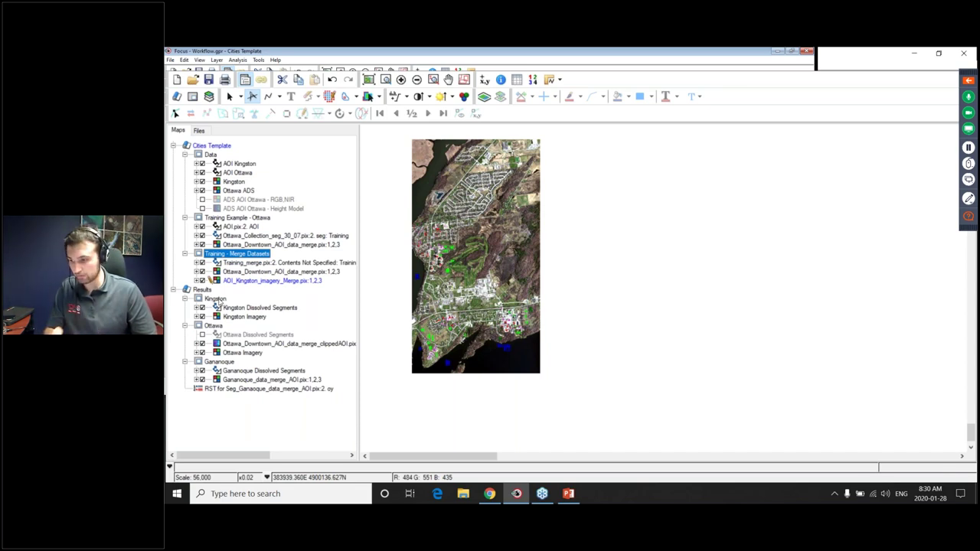
Display the Kingston results map, show the overview of Kingston Imagery and zoom in on the classified buildings.
{"action": "left_click", "coordinate": [217, 299]}
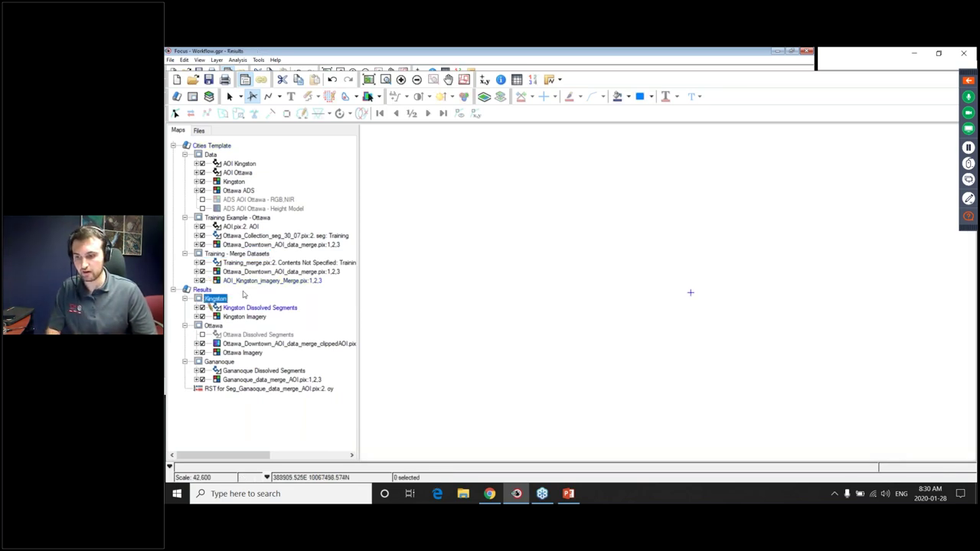
{"action": "right_click", "coordinate": [238, 317]}
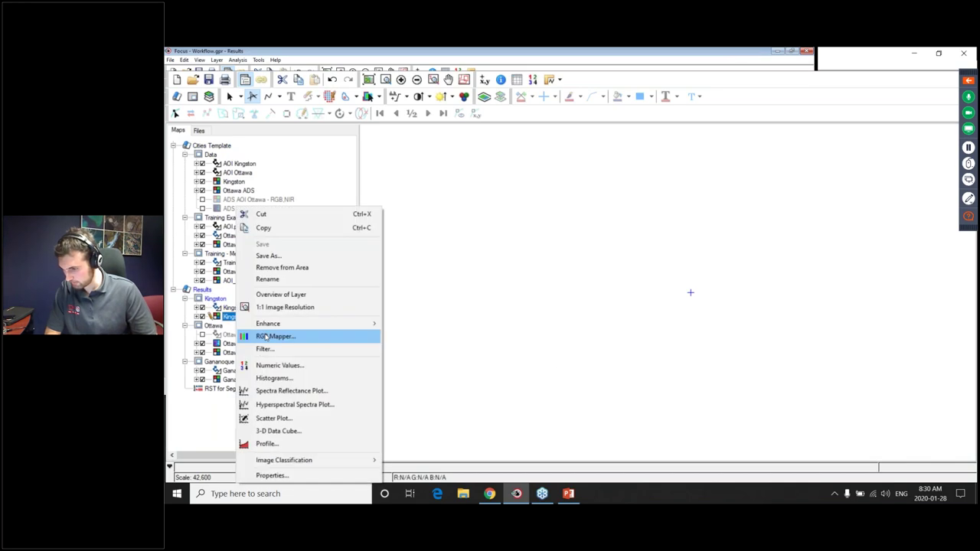
{"action": "left_click", "coordinate": [272, 297]}
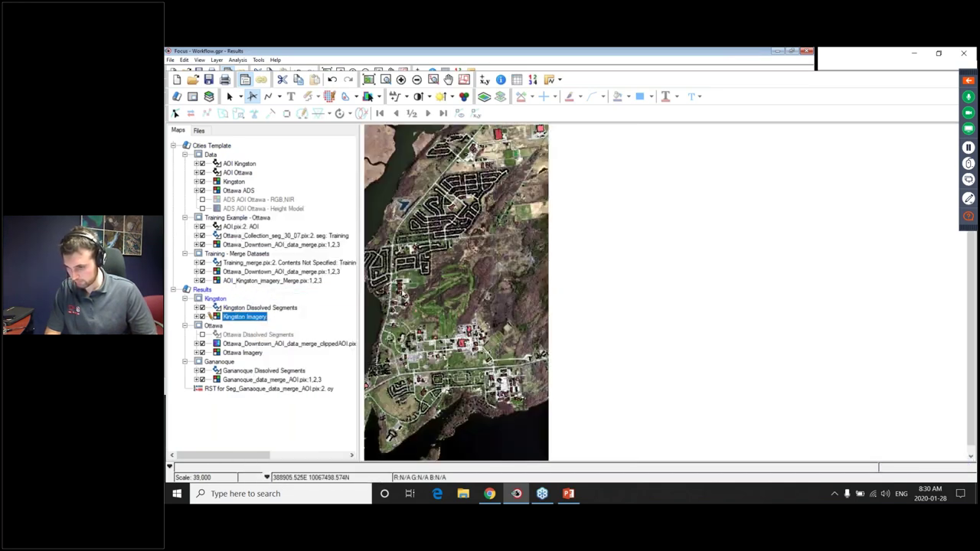
{"action": "scroll", "coordinate": [459, 256], "scroll_direction": "up", "scroll_amount": 2}
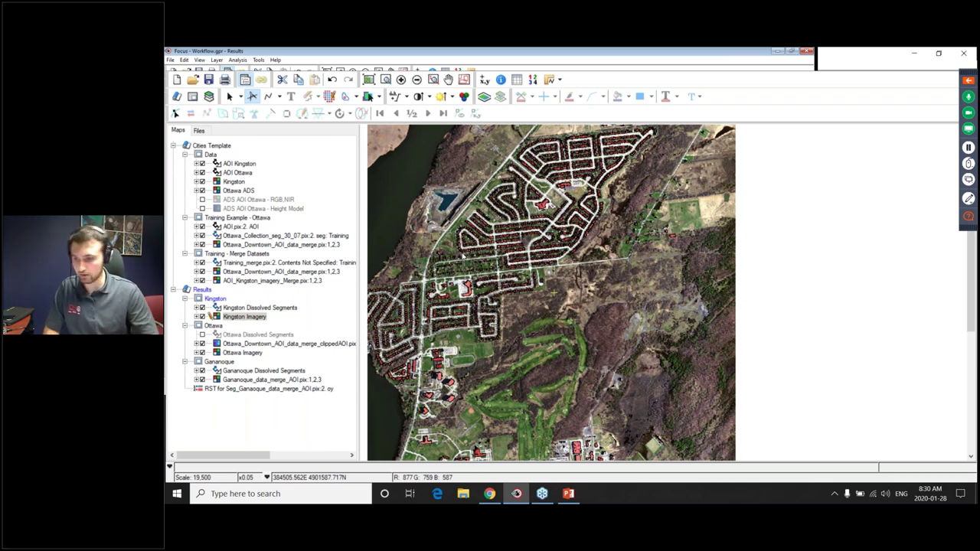
Open Object Analyst, reposition and enlarge its window, and expand the Batch Classification entry in the process canvas.
{"action": "left_click", "coordinate": [237, 60]}
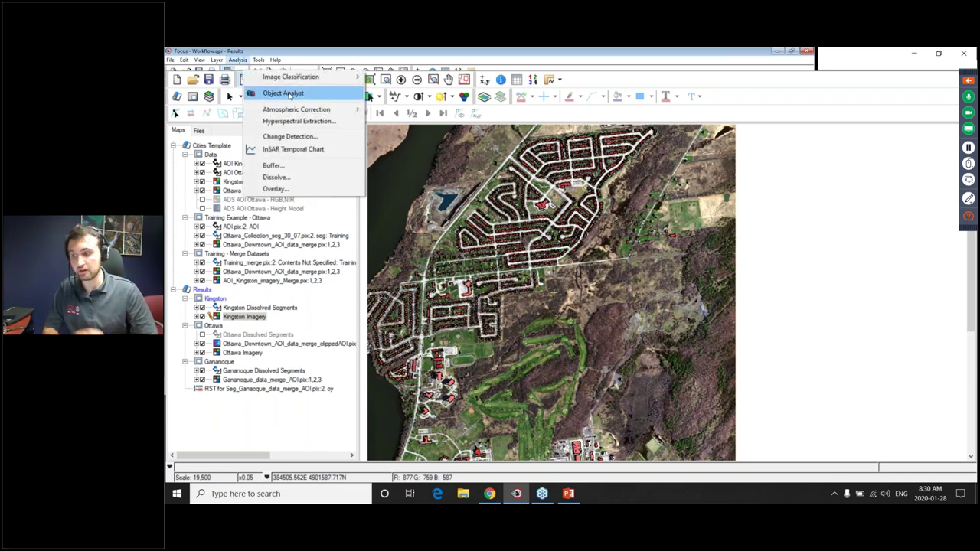
{"action": "left_click", "coordinate": [290, 93]}
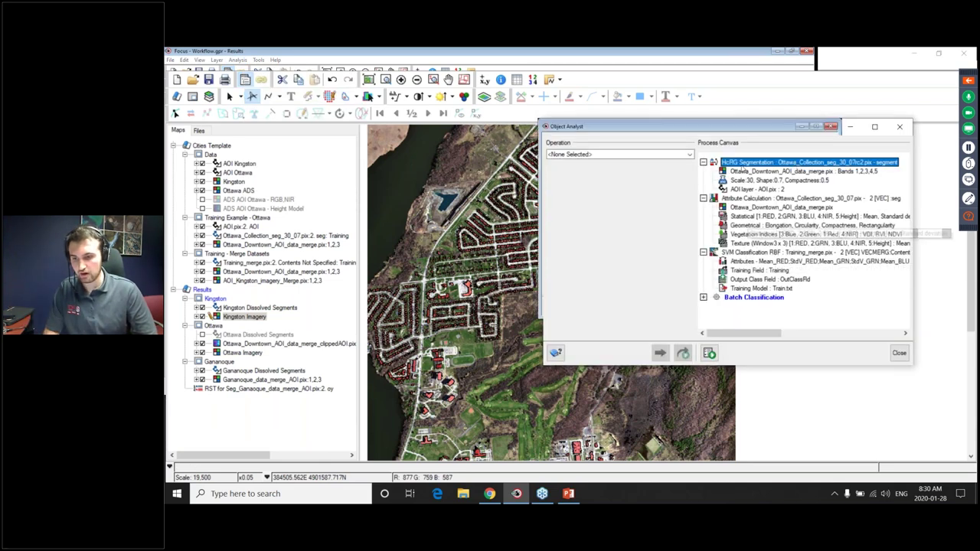
{"action": "left_click_drag", "start_coordinate": [613, 127], "coordinate": [484, 73]}
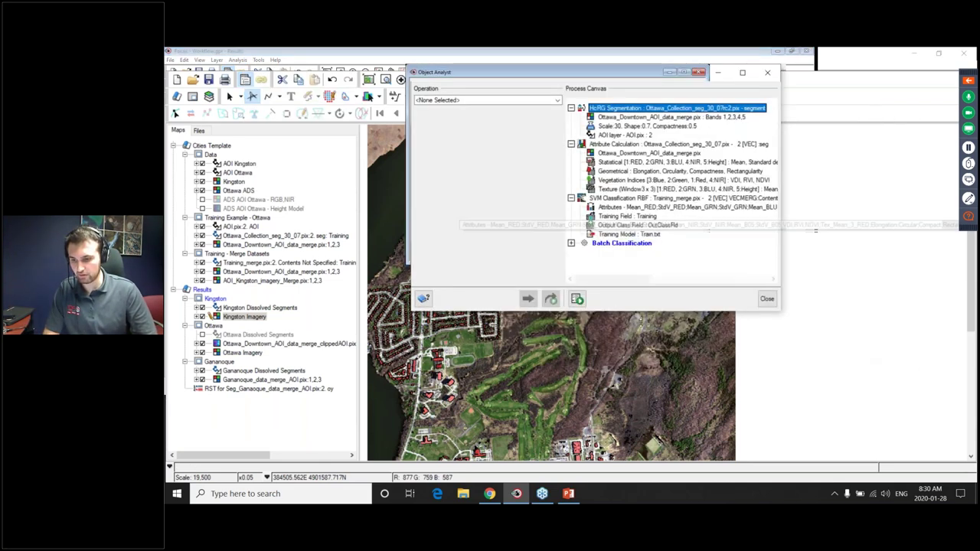
{"action": "left_click_drag", "start_coordinate": [639, 312], "coordinate": [639, 393]}
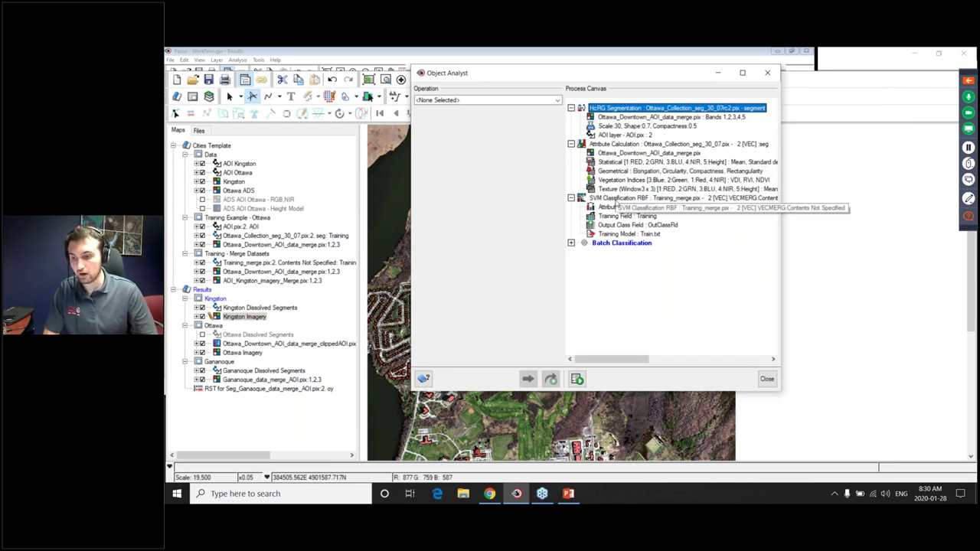
{"action": "double_click", "coordinate": [584, 243]}
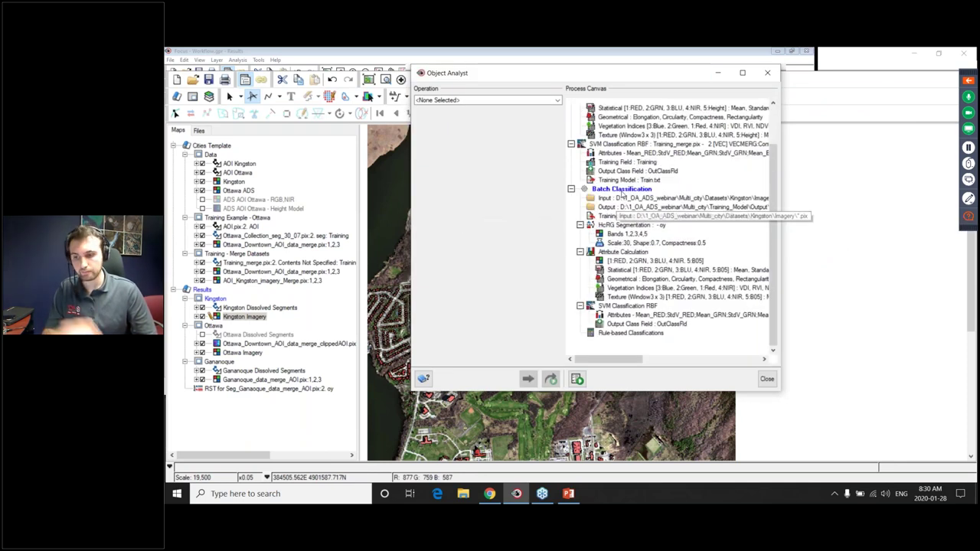
Open the Batch Classification process for editing to show its input images, output and training model settings.
{"action": "left_click", "coordinate": [622, 190]}
{"action": "right_click", "coordinate": [622, 193]}
{"action": "left_click", "coordinate": [651, 210]}
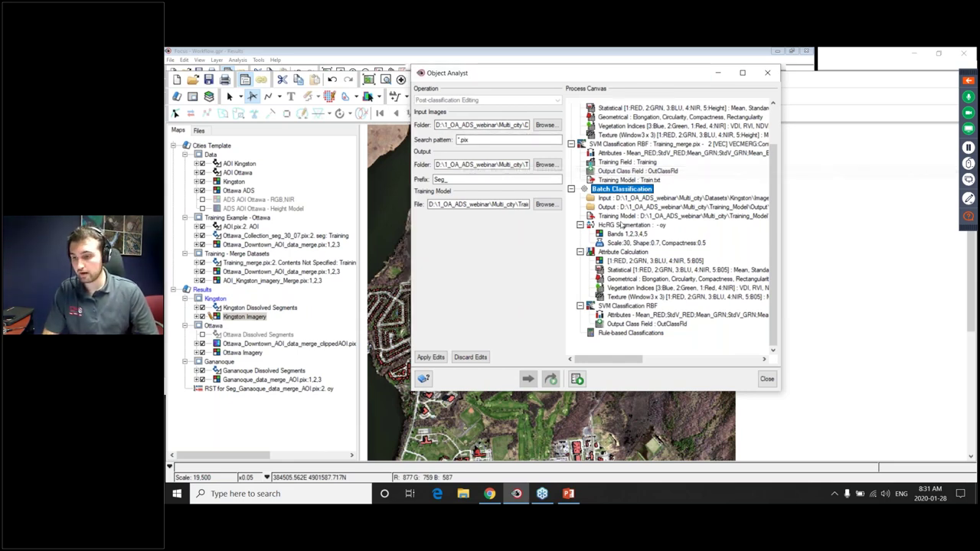
Show how Attribute Calculation can be added to Batch Classification and the batch's run options, then minimize Object Analyst.
{"action": "scroll", "coordinate": [617, 130], "scroll_direction": "up", "scroll_amount": 2}
{"action": "right_click", "coordinate": [617, 129]}
{"action": "mouse_move", "coordinate": [637, 155]}
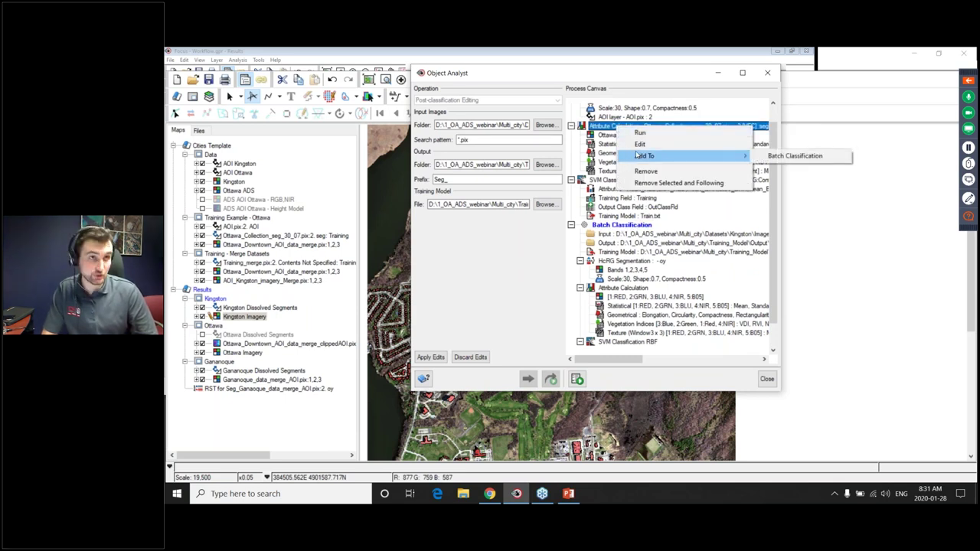
{"action": "right_click", "coordinate": [616, 225]}
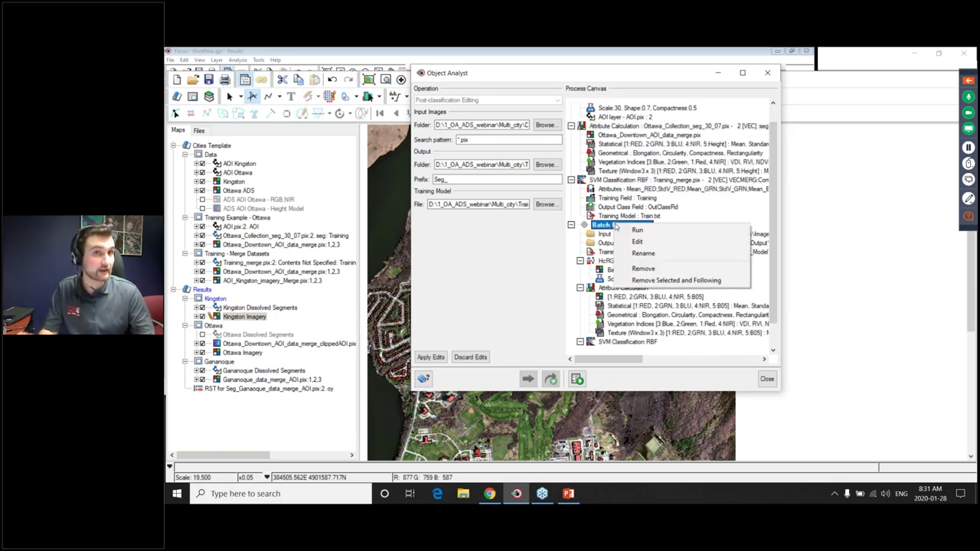
{"action": "left_click", "coordinate": [717, 73]}
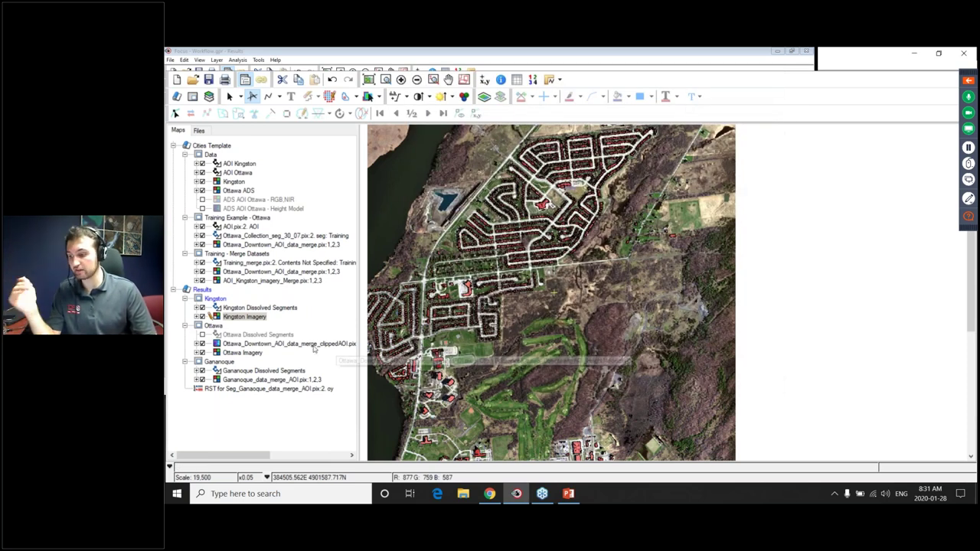
Expand Kingston Dissolved Segments and display its Impermeable class together with the buildings.
{"action": "left_click", "coordinate": [244, 317]}
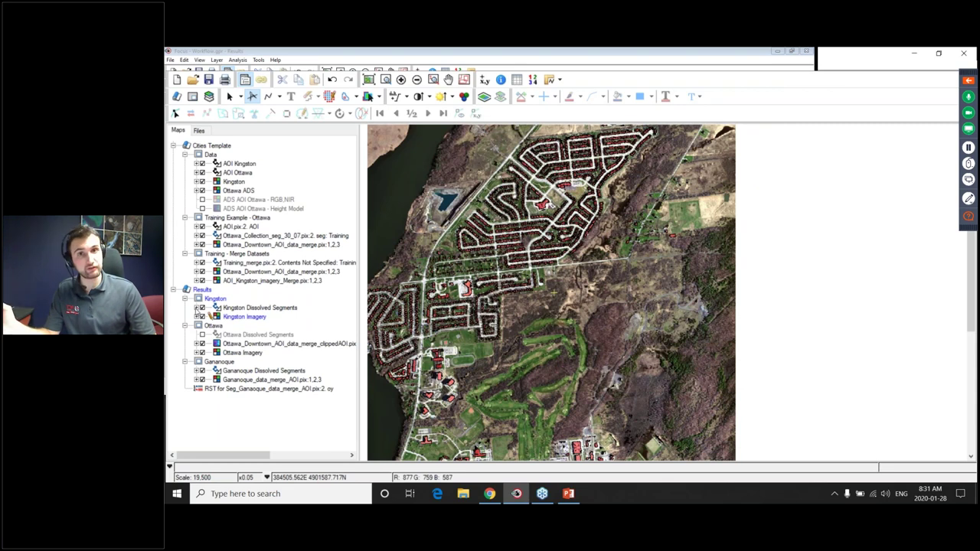
{"action": "left_click", "coordinate": [197, 308]}
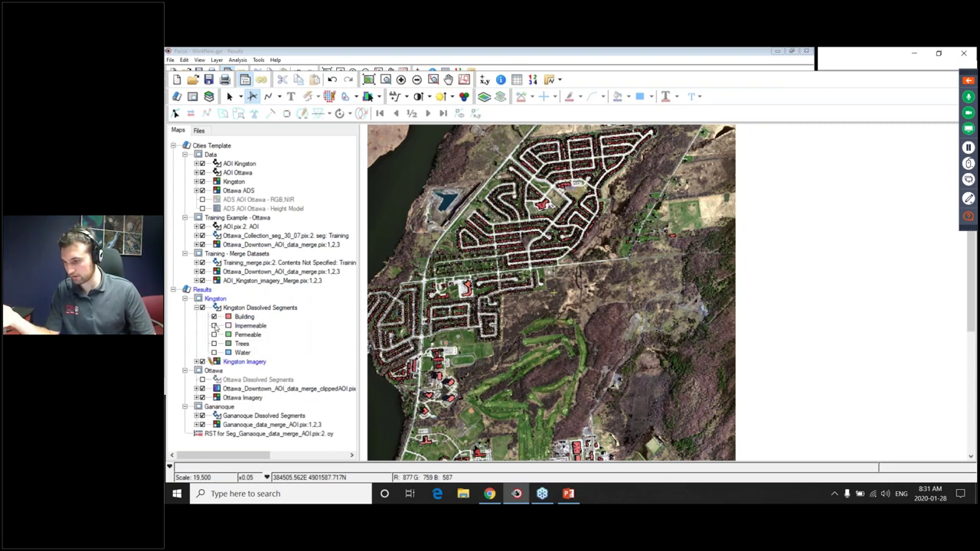
{"action": "left_click", "coordinate": [216, 326]}
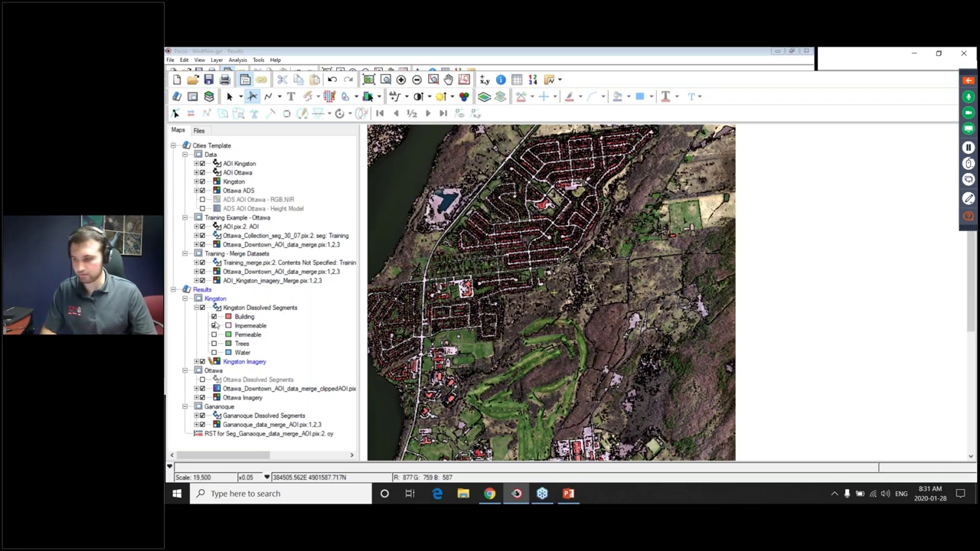
Display the Ottawa results map and zoom in on the downtown buildings in the height model.
{"action": "left_click", "coordinate": [213, 370]}
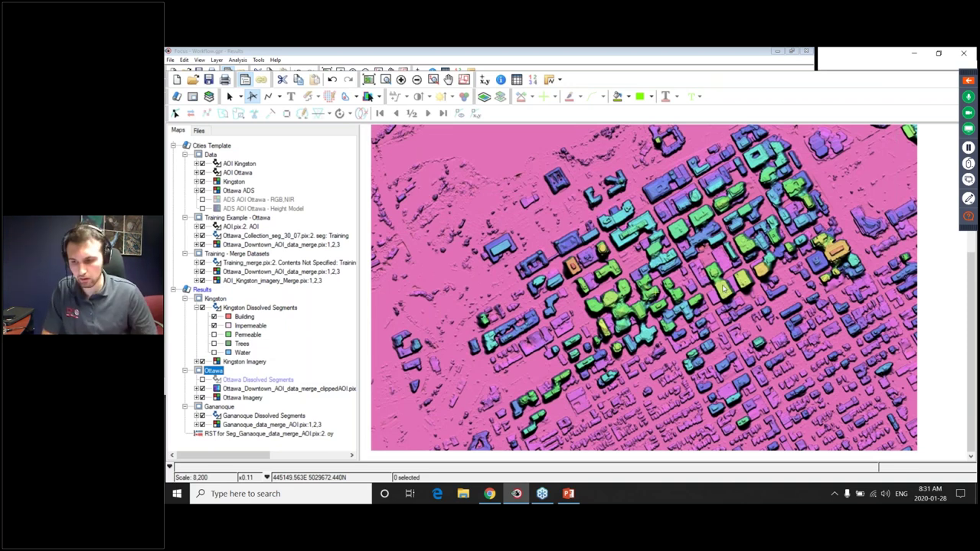
{"action": "left_click", "coordinate": [680, 285]}
{"action": "scroll", "coordinate": [679, 280], "scroll_direction": "up", "scroll_amount": 2}
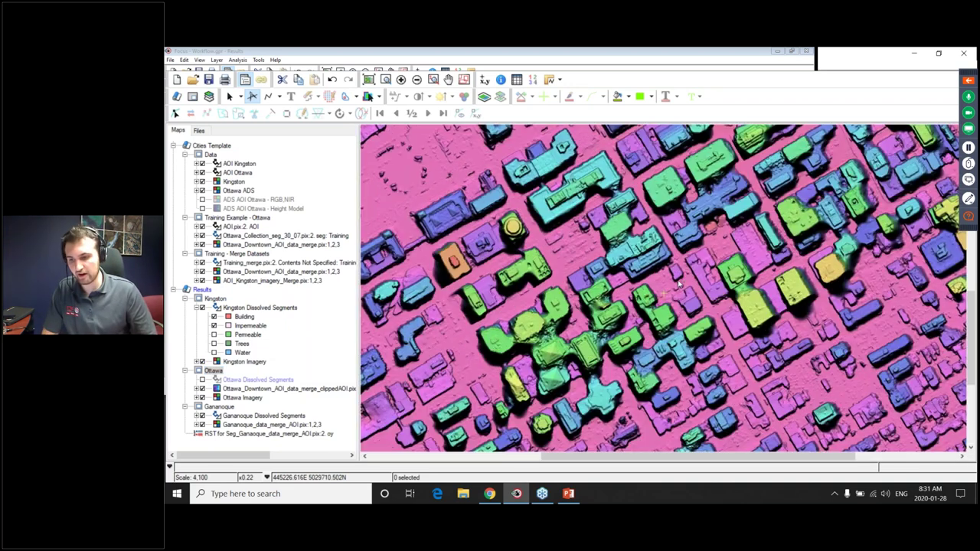
{"action": "scroll", "coordinate": [656, 327], "scroll_direction": "up", "scroll_amount": 2}
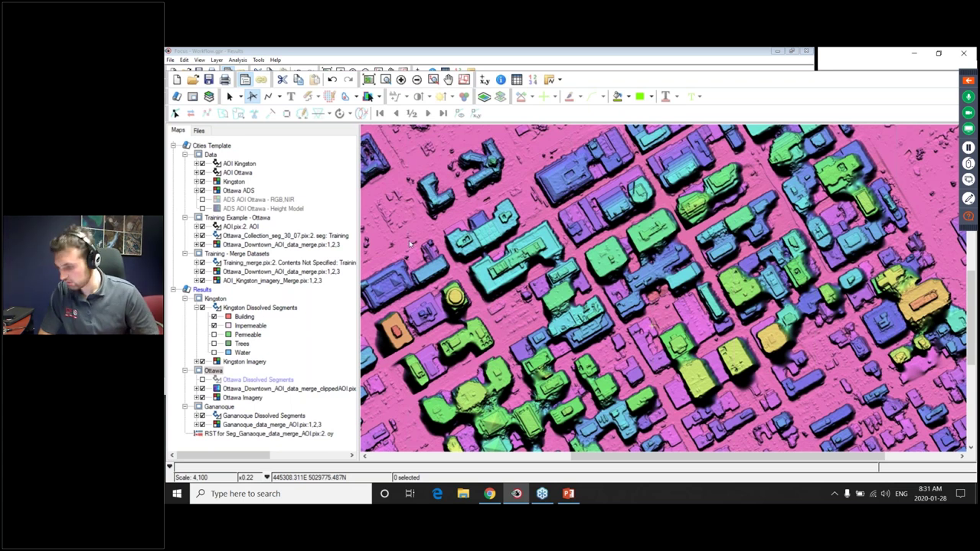
Turn on the Ottawa Dissolved Segments layer and examine the classified buildings over the height model.
{"action": "left_click", "coordinate": [203, 380]}
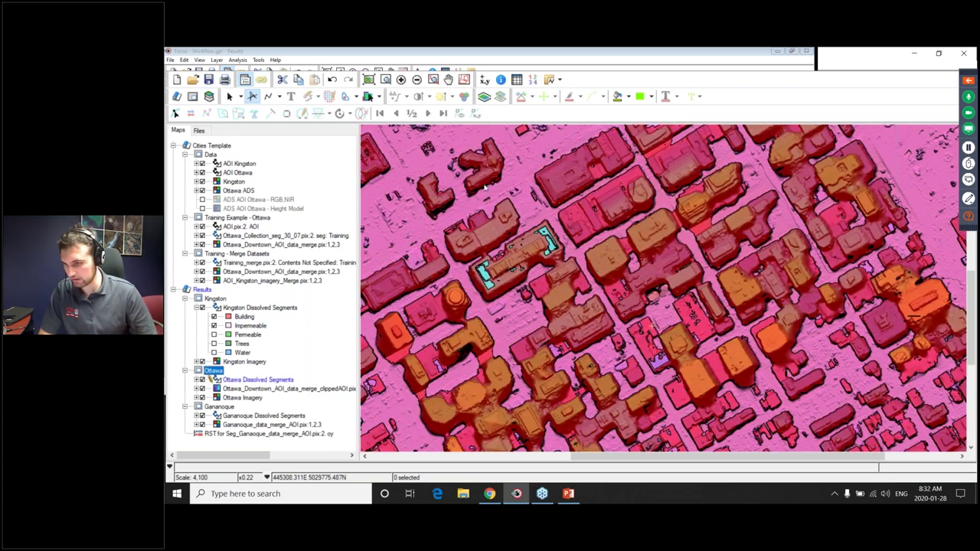
{"action": "left_click", "coordinate": [500, 349]}
{"action": "scroll", "coordinate": [655, 289], "scroll_direction": "down", "scroll_amount": 3}
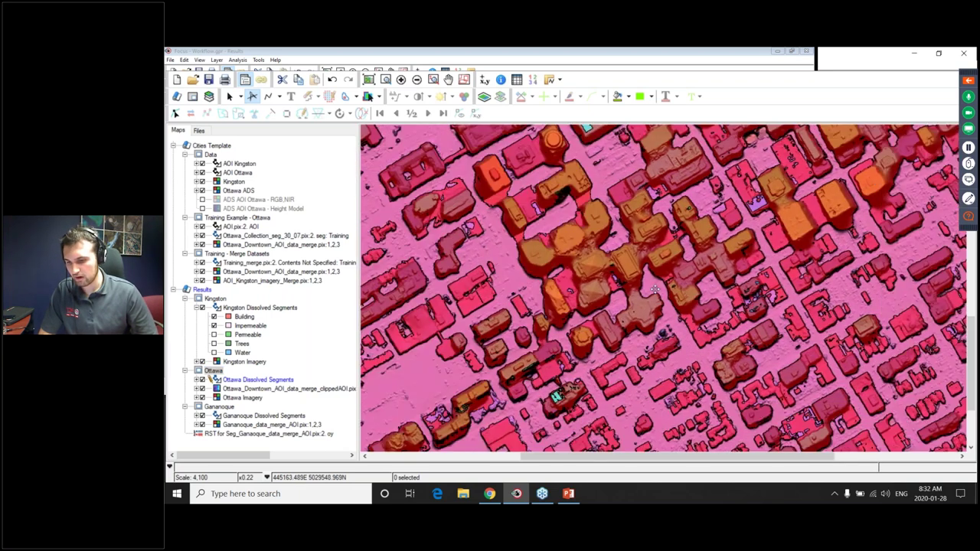
{"action": "left_click_drag", "start_coordinate": [655, 289], "coordinate": [629, 267]}
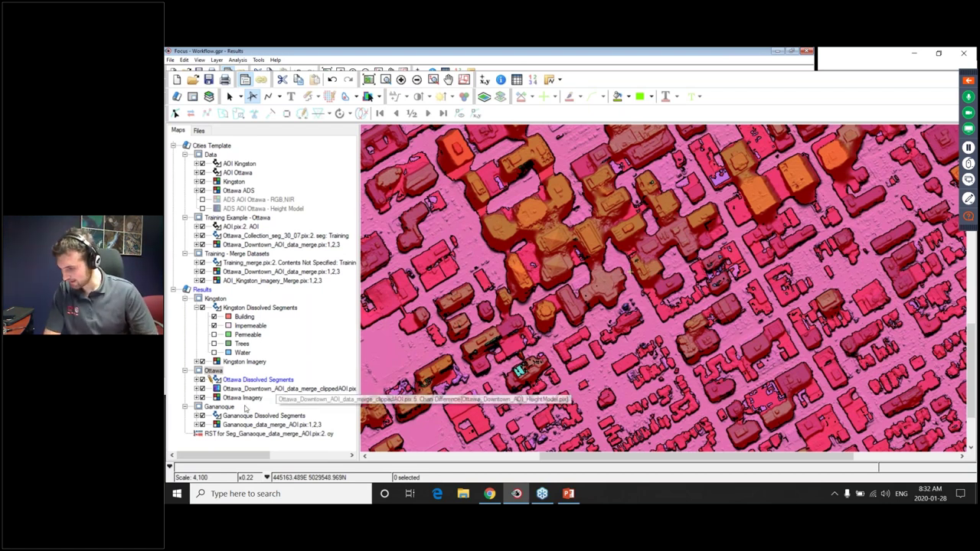
Display the Gananoque results map and inspect the classified buildings at 1:1 image resolution across the town centre.
{"action": "left_click", "coordinate": [243, 408]}
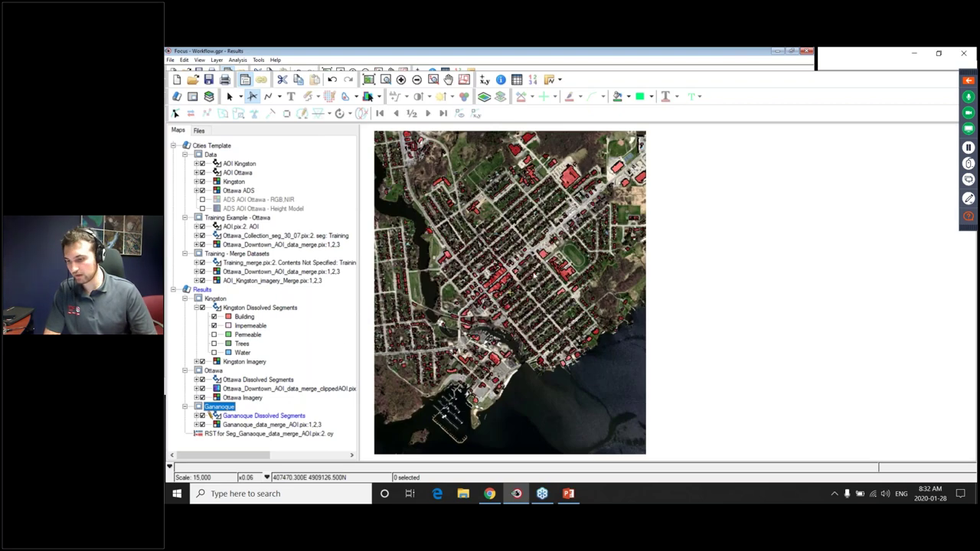
{"action": "scroll", "coordinate": [475, 249], "scroll_direction": "up", "scroll_amount": 1}
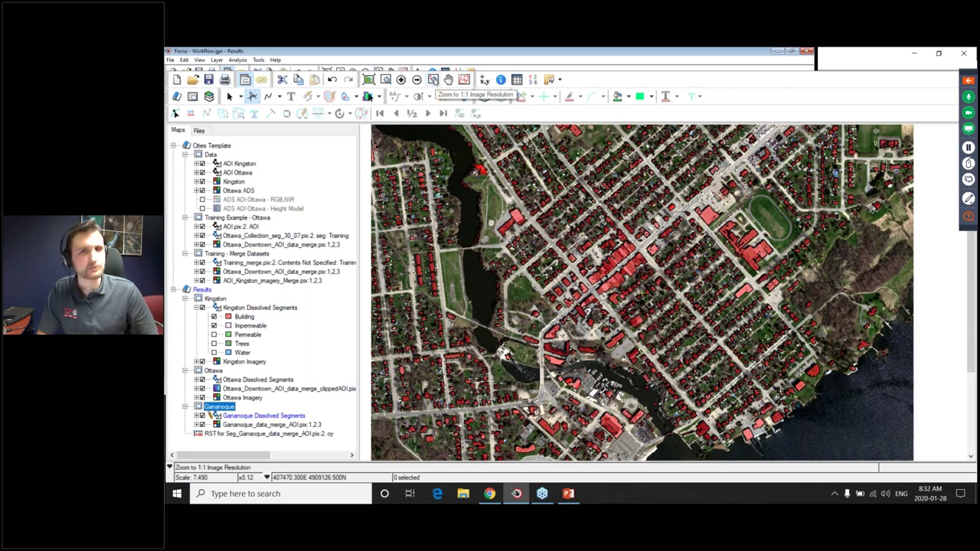
{"action": "left_click", "coordinate": [433, 80]}
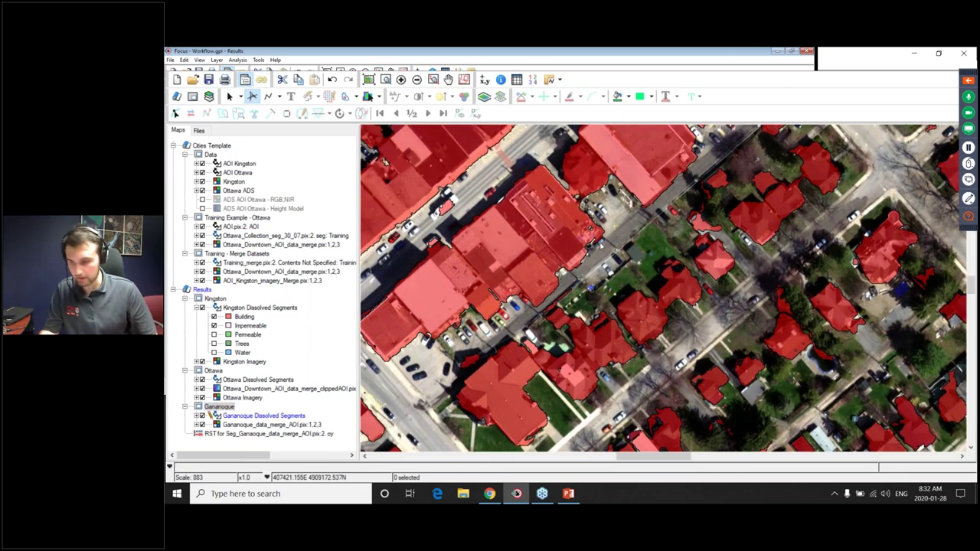
{"action": "left_click_drag", "start_coordinate": [490, 207], "coordinate": [954, 210]}
{"action": "left_click_drag", "start_coordinate": [694, 254], "coordinate": [609, 251]}
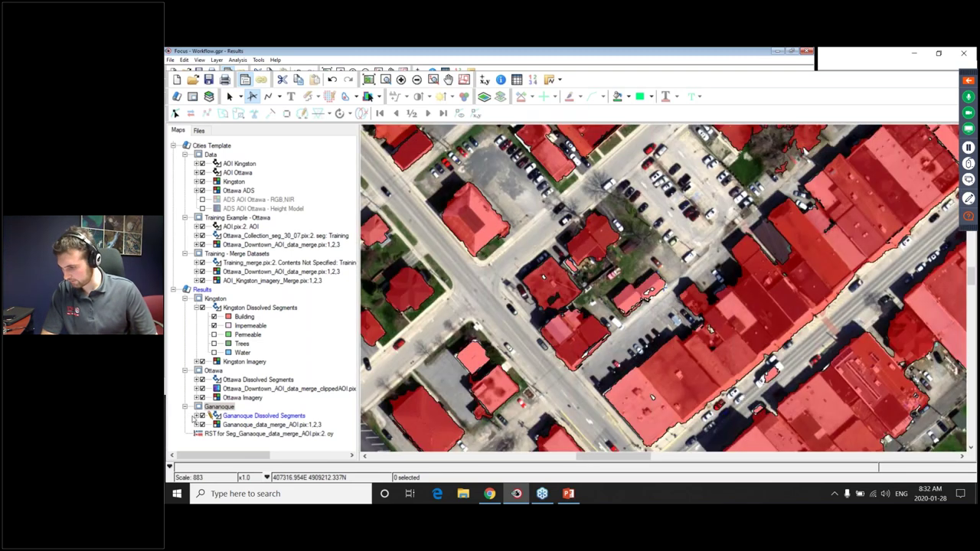
Expand Gananoque Dissolved Segments, display its Impermeable class and view it over a wider area.
{"action": "left_click", "coordinate": [198, 416]}
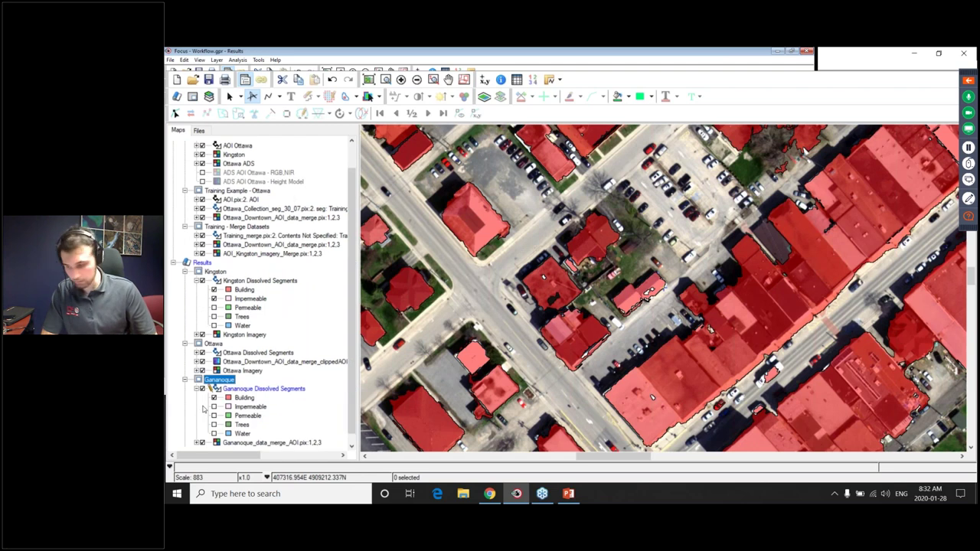
{"action": "left_click", "coordinate": [215, 409]}
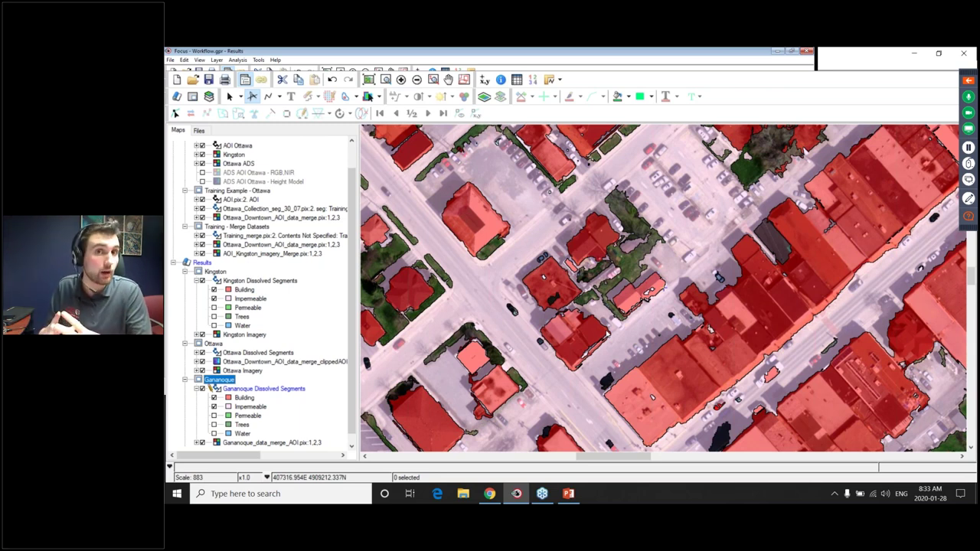
{"action": "scroll", "coordinate": [600, 247], "scroll_direction": "down", "scroll_amount": 1}
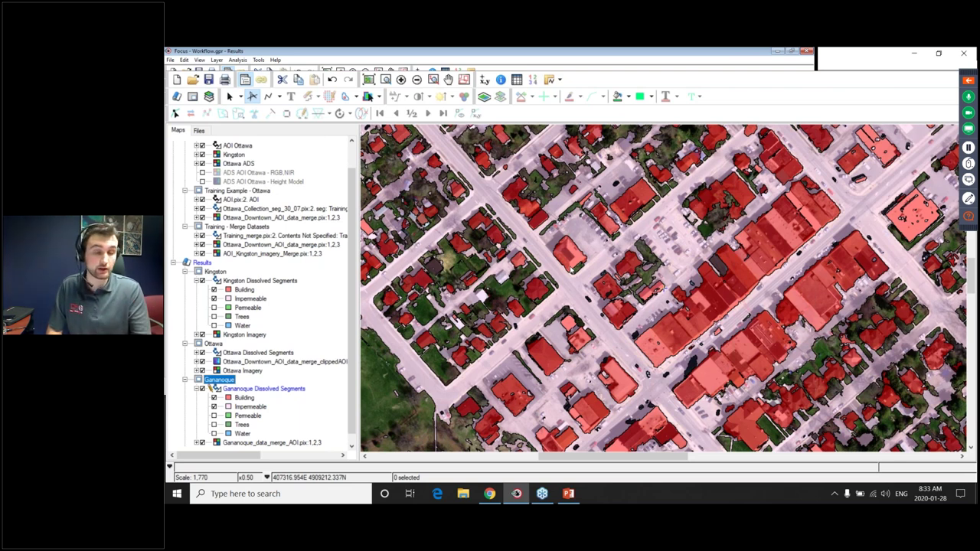
Minimize Focus, switch to the PowerPoint presentation and start the slide show from slide 31, Live Demonstration – GUI Automation.
{"action": "left_click", "coordinate": [914, 54]}
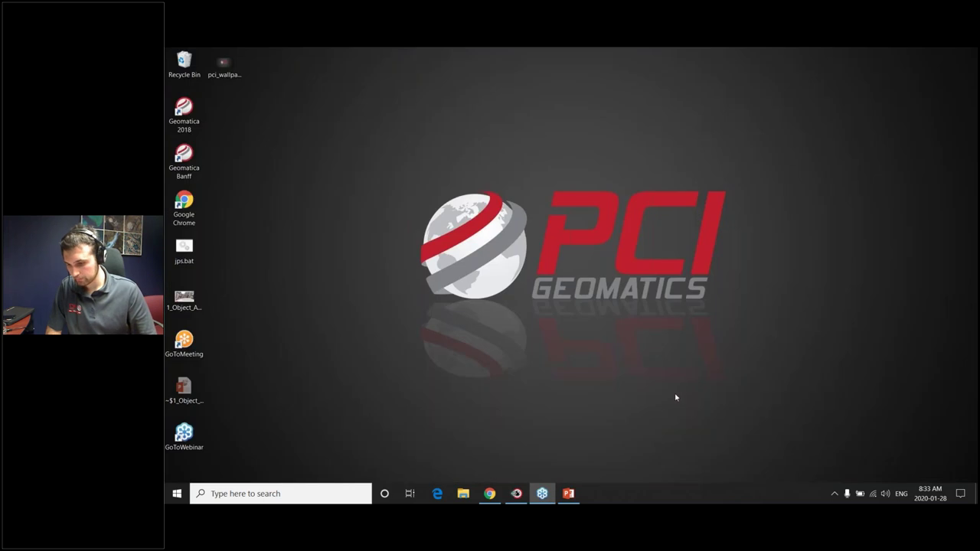
{"action": "left_click", "coordinate": [569, 494]}
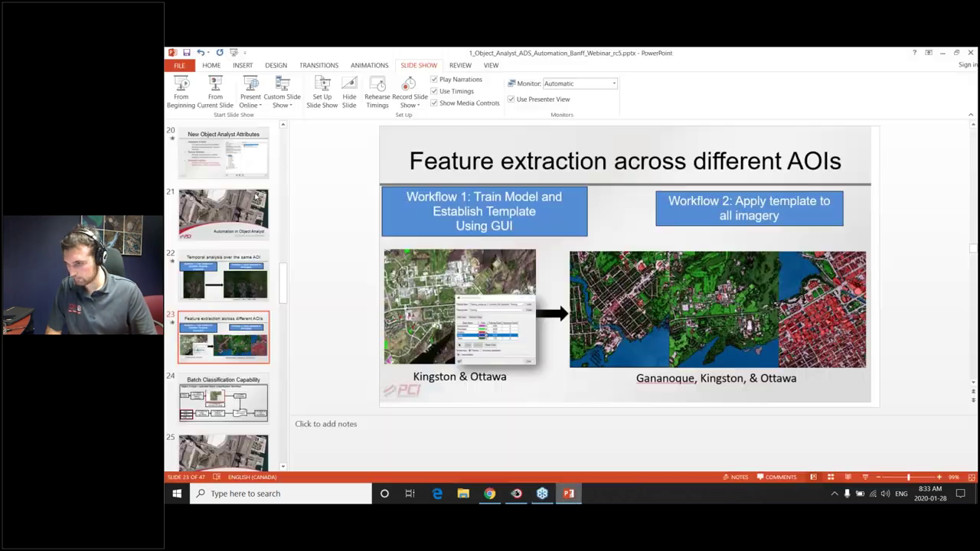
{"action": "scroll", "coordinate": [264, 405], "scroll_direction": "down", "scroll_amount": 8}
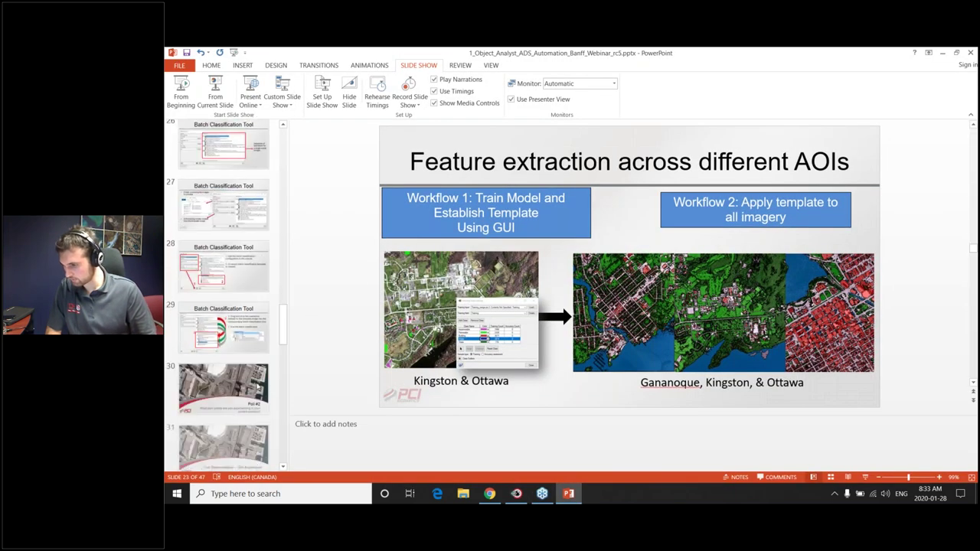
{"action": "left_click", "coordinate": [228, 313]}
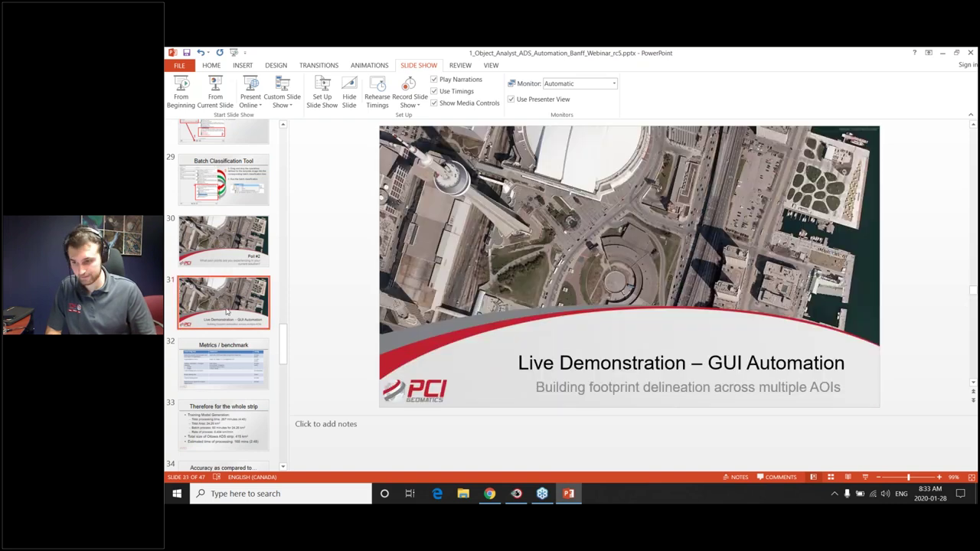
{"action": "left_click", "coordinate": [215, 97]}
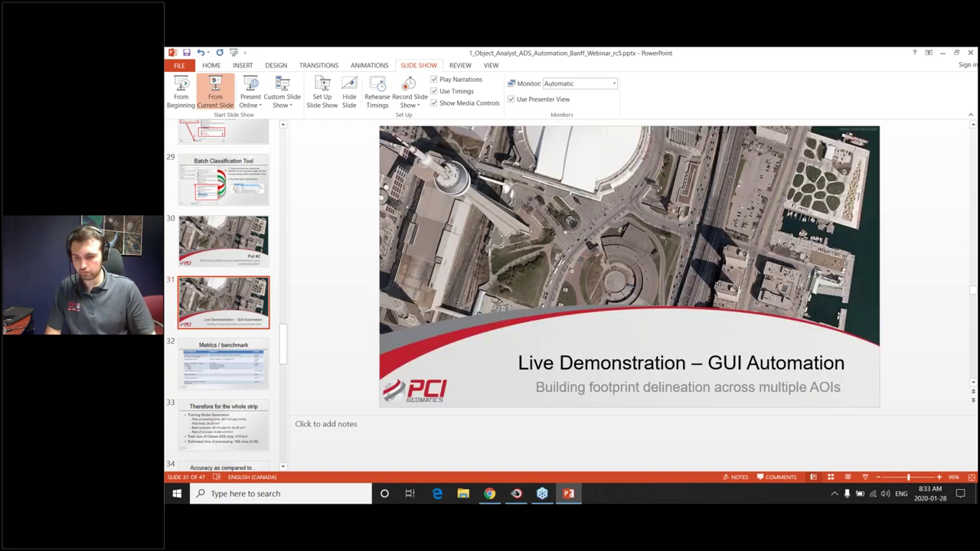